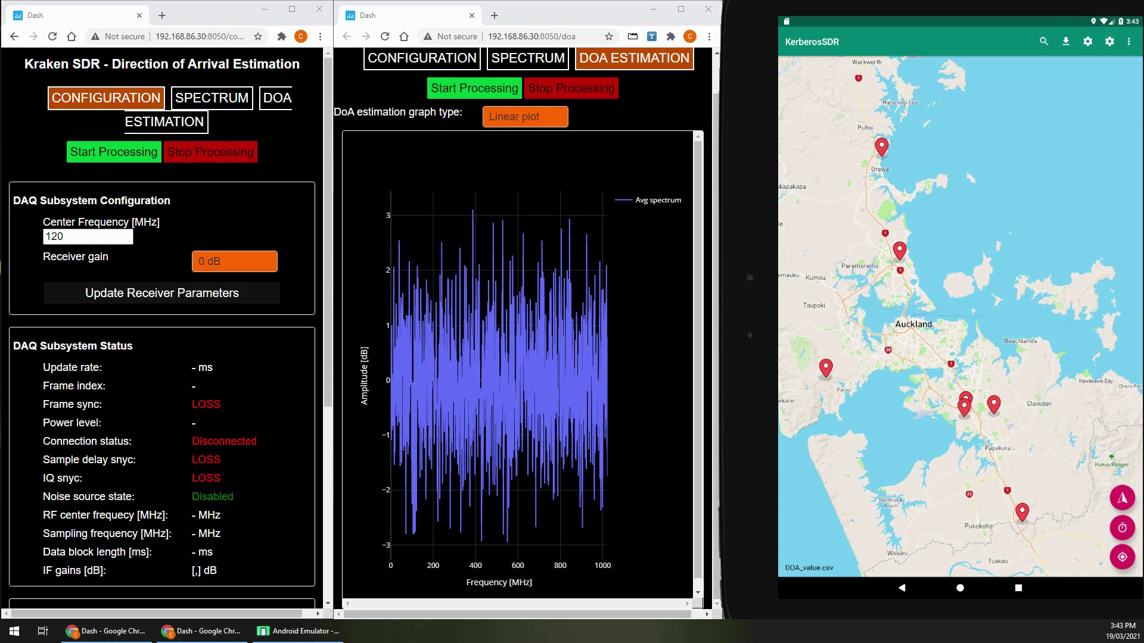
Step: Start the processing and set the antenna configuration to UCA with a spacing of 0.21 meters
{"action": "left_click", "coordinate": [28, 139]}
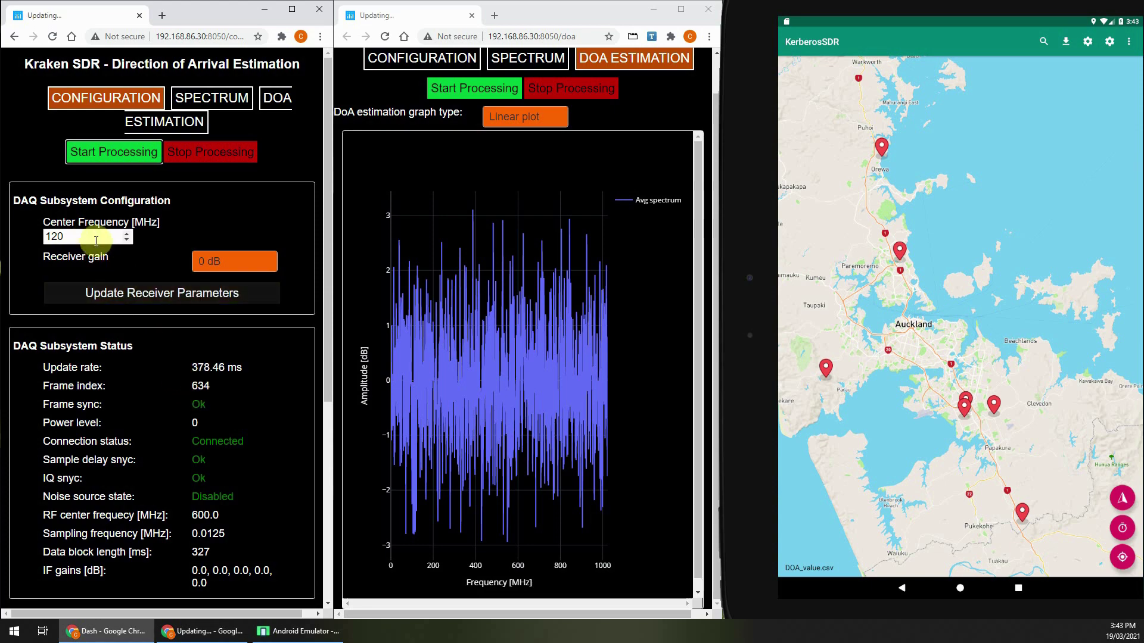
{"action": "scroll", "coordinate": [163, 271], "scroll_direction": "down", "scroll_amount": 5}
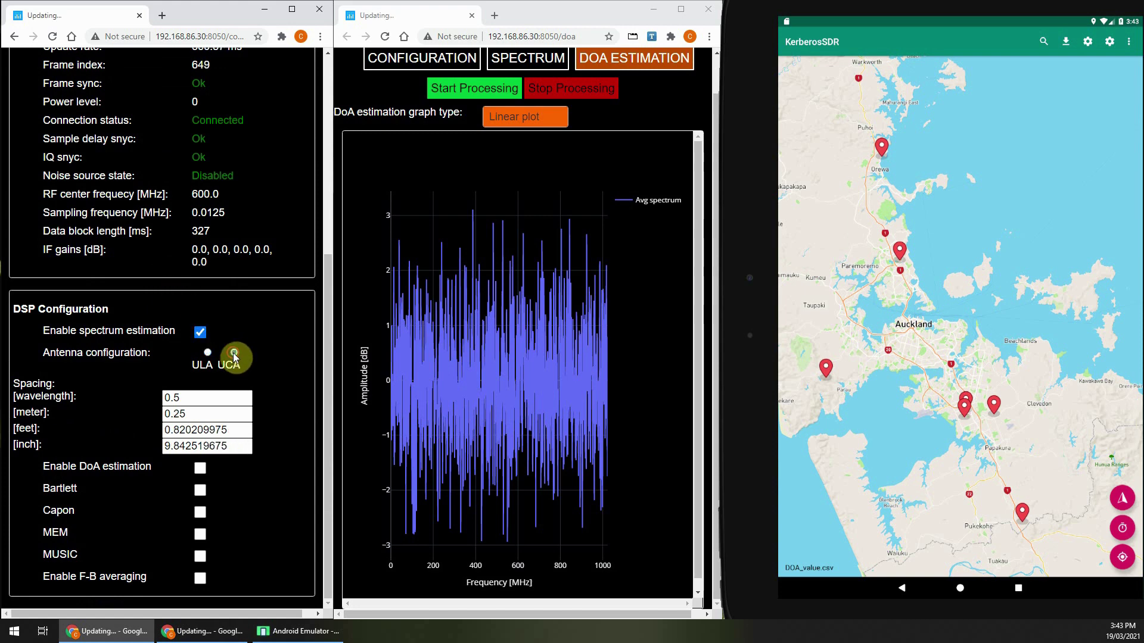
{"action": "left_click", "coordinate": [234, 353]}
{"action": "double_click", "coordinate": [205, 412]}
{"action": "type", "text": "0."}
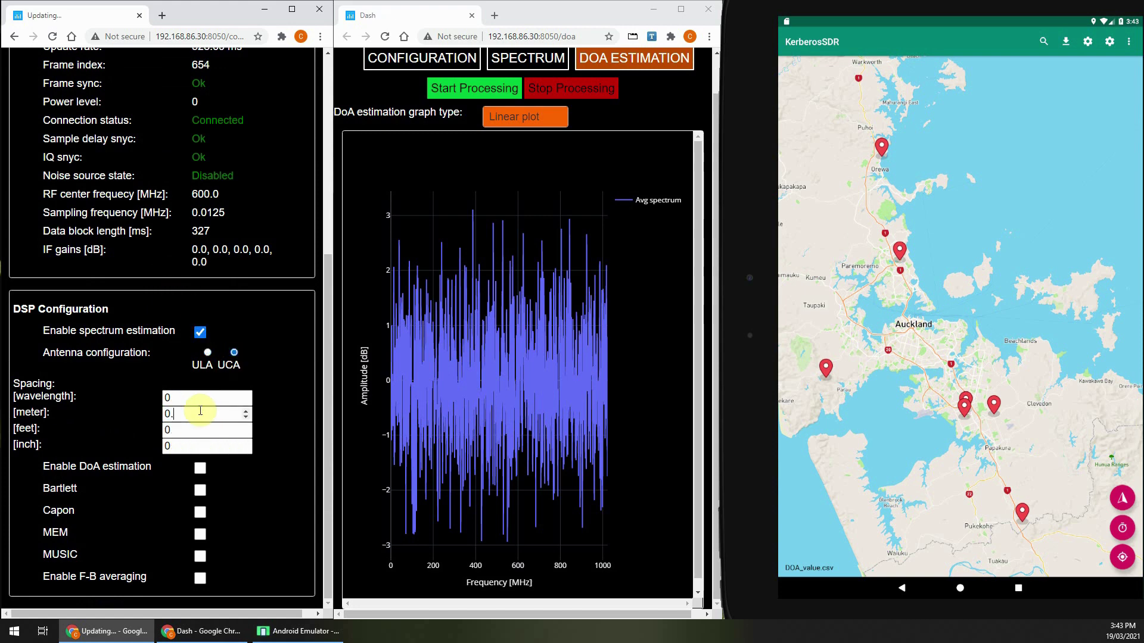
Step: Enable DoA estimation with the MUSIC algorithm and change the DoA estimation graph type to Polar plot
{"action": "left_click", "coordinate": [200, 468]}
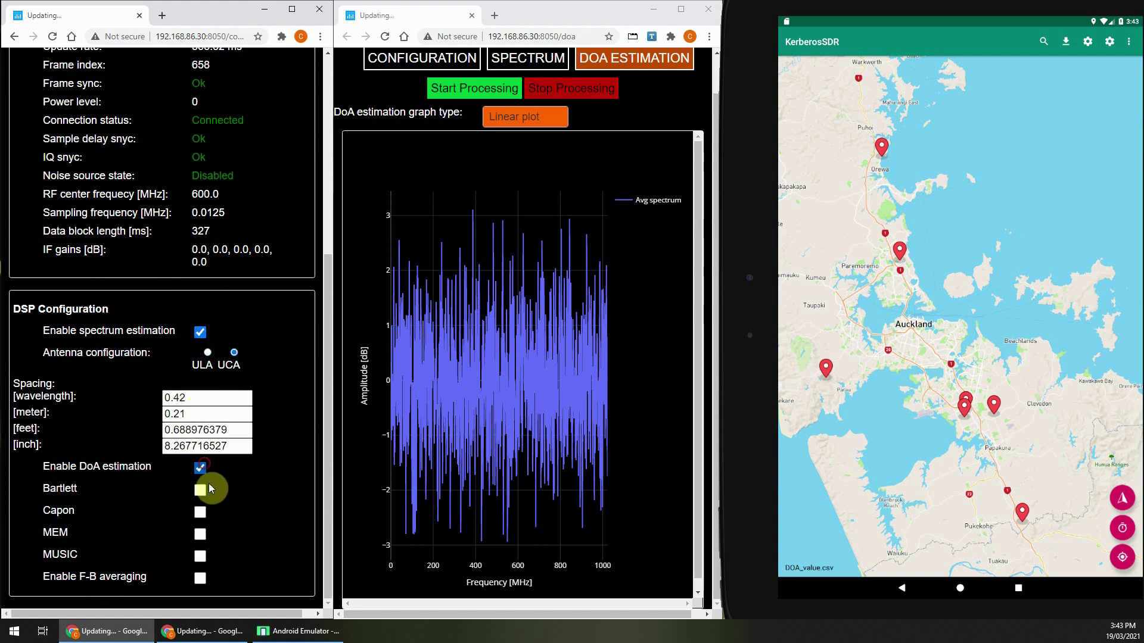
{"action": "left_click", "coordinate": [200, 556]}
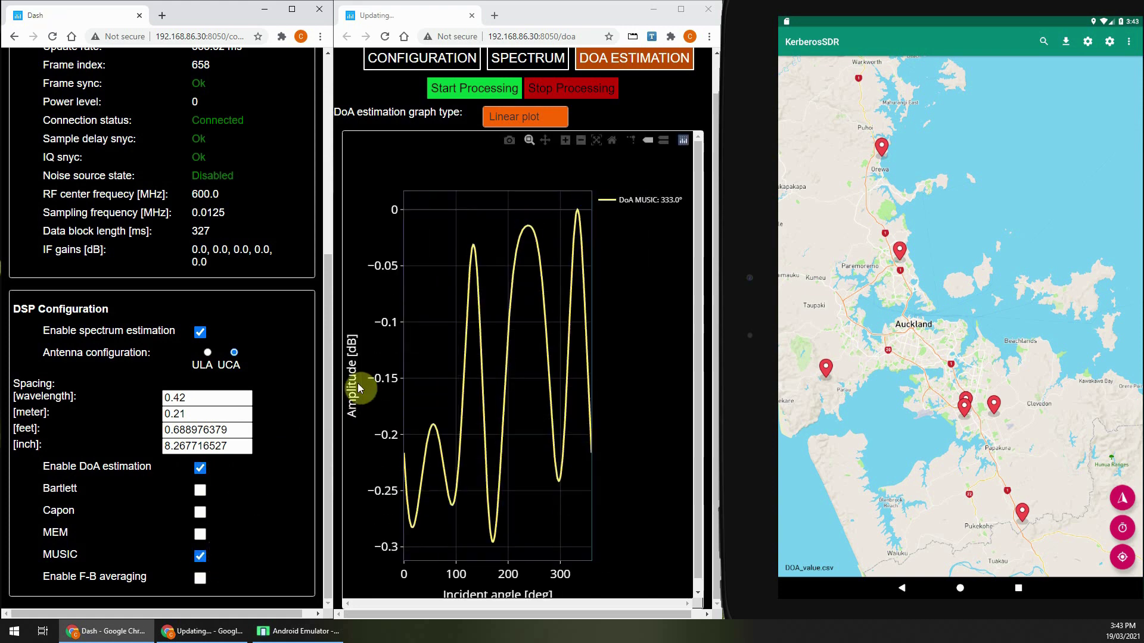
{"action": "left_click", "coordinate": [488, 122]}
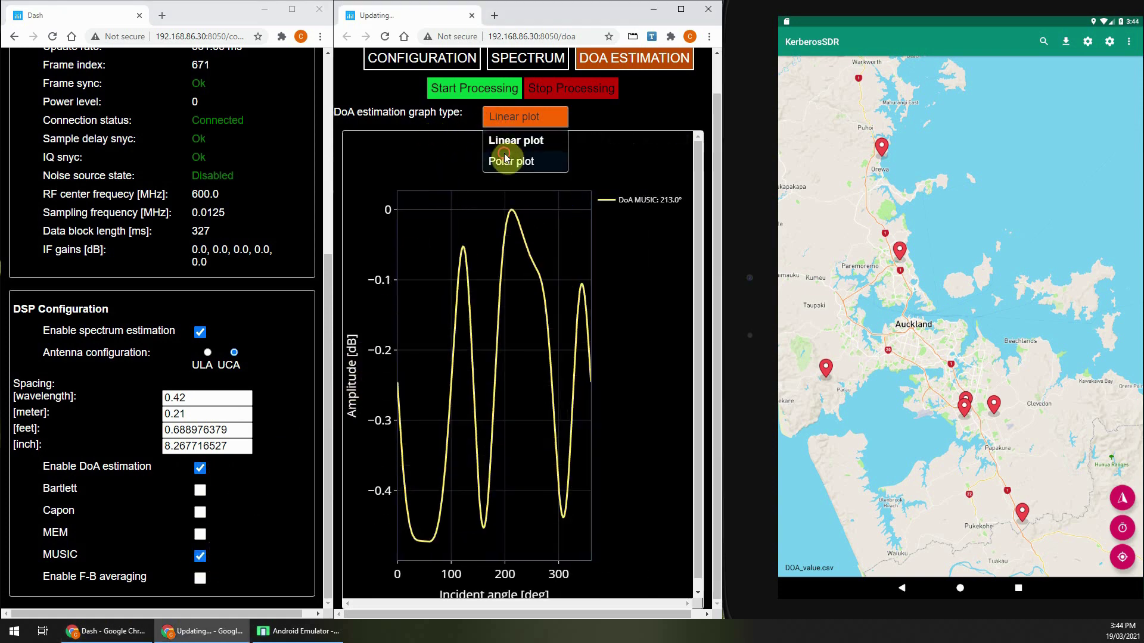
{"action": "left_click", "coordinate": [517, 159]}
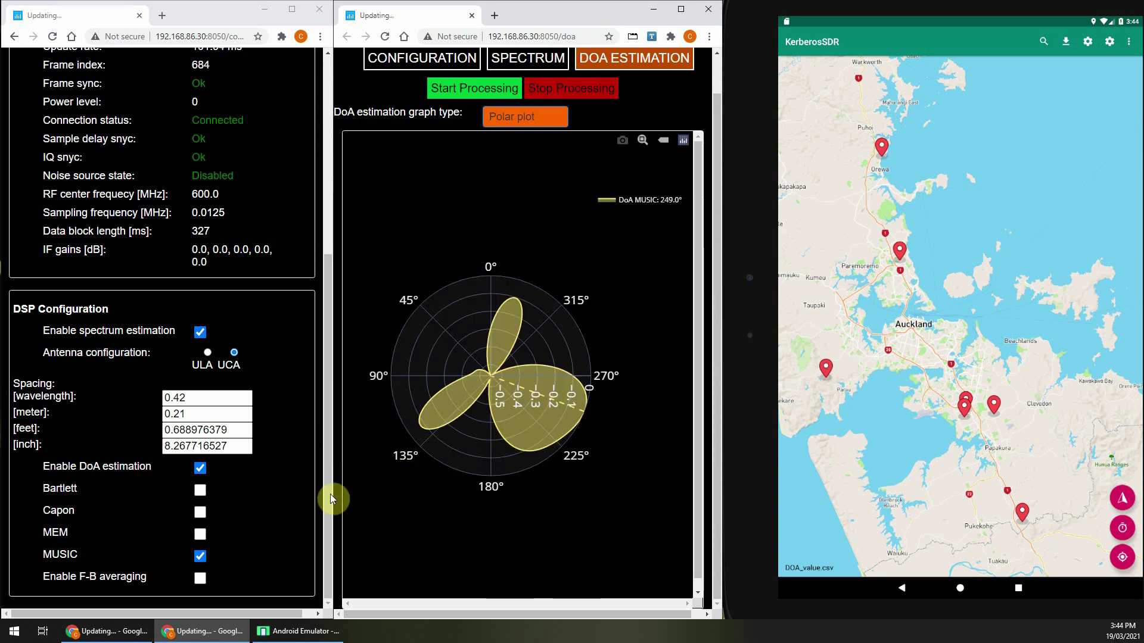
{"action": "scroll", "coordinate": [295, 511], "scroll_direction": "up", "scroll_amount": 5}
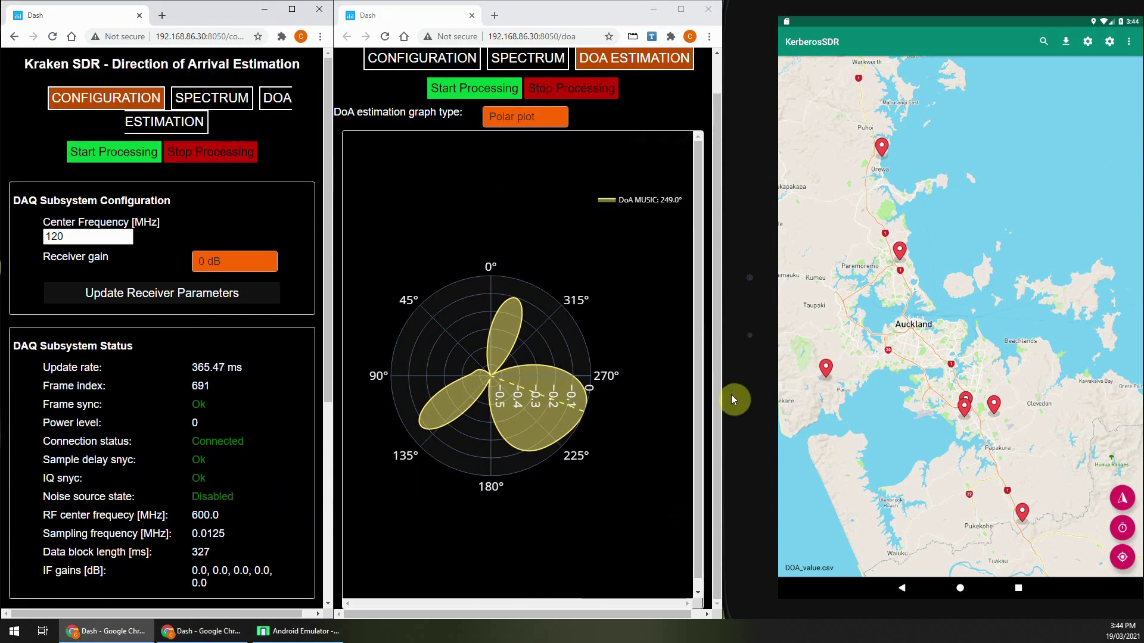
Step: Start DOA value updating on the KerberosSDR map and open the details of the Redoubt Rd tower marker
{"action": "left_click", "coordinate": [1124, 530]}
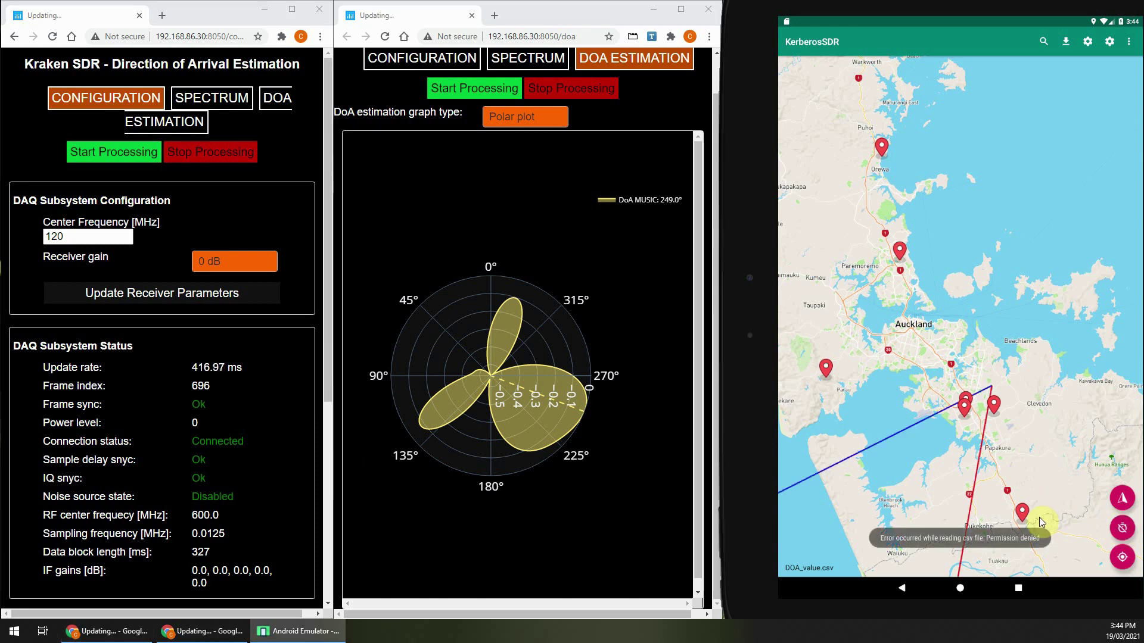
{"action": "left_click", "coordinate": [643, 546]}
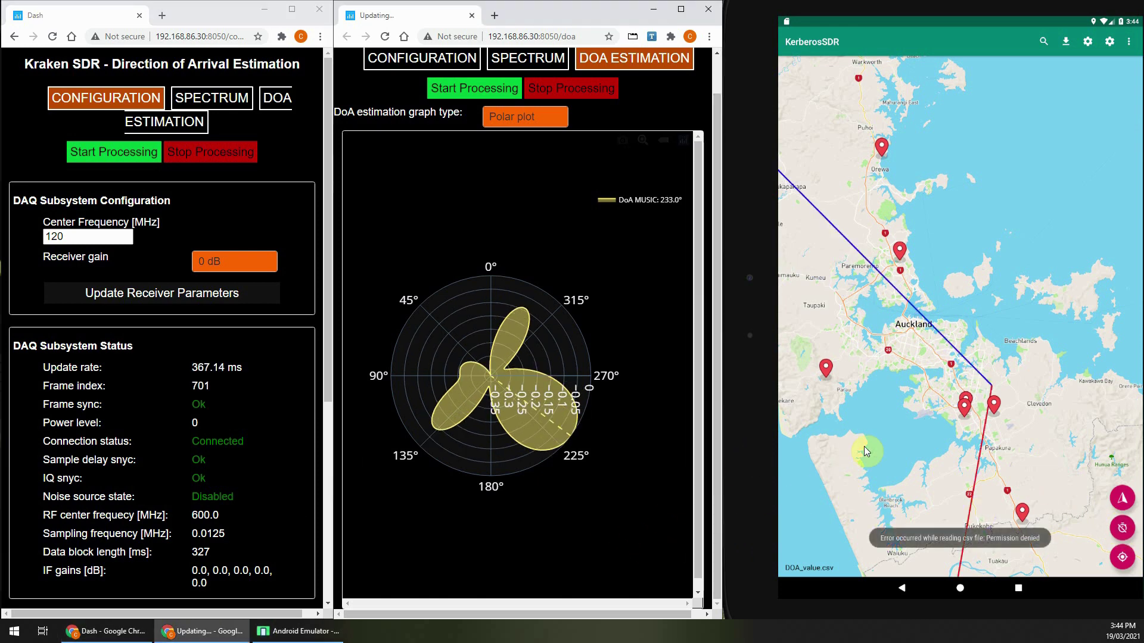
{"action": "left_click_drag", "start_coordinate": [904, 441], "coordinate": [968, 374]}
{"action": "left_click", "coordinate": [990, 351]}
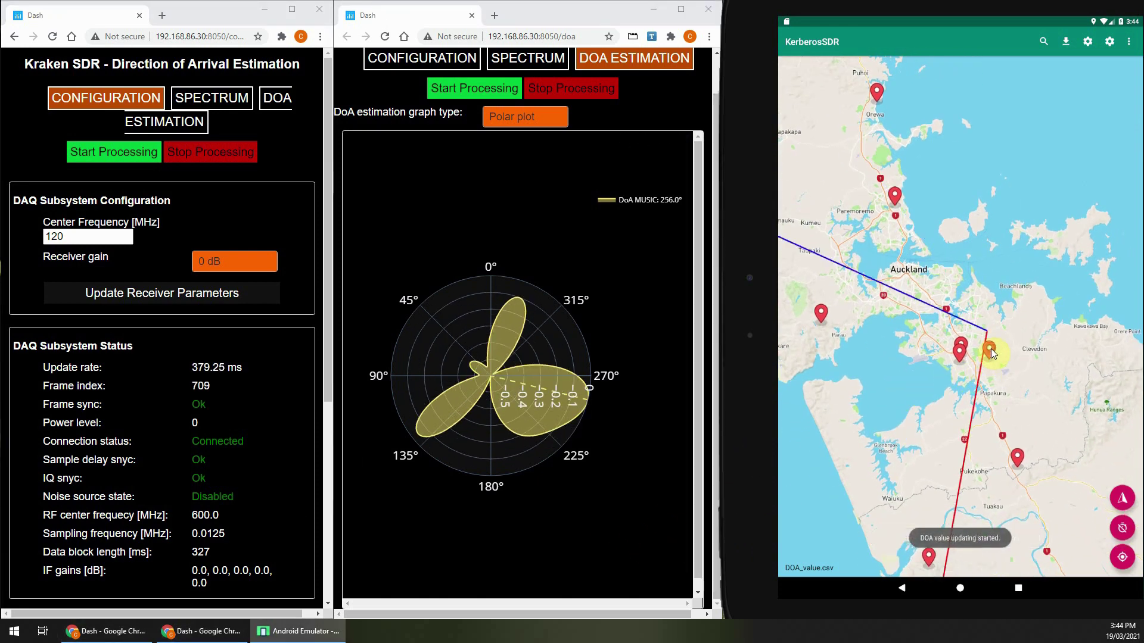
Step: Set the center frequency to 416.588 MHz and the receiver gain to 20.7 dB, and apply the receiver parameters
{"action": "double_click", "coordinate": [106, 237]}
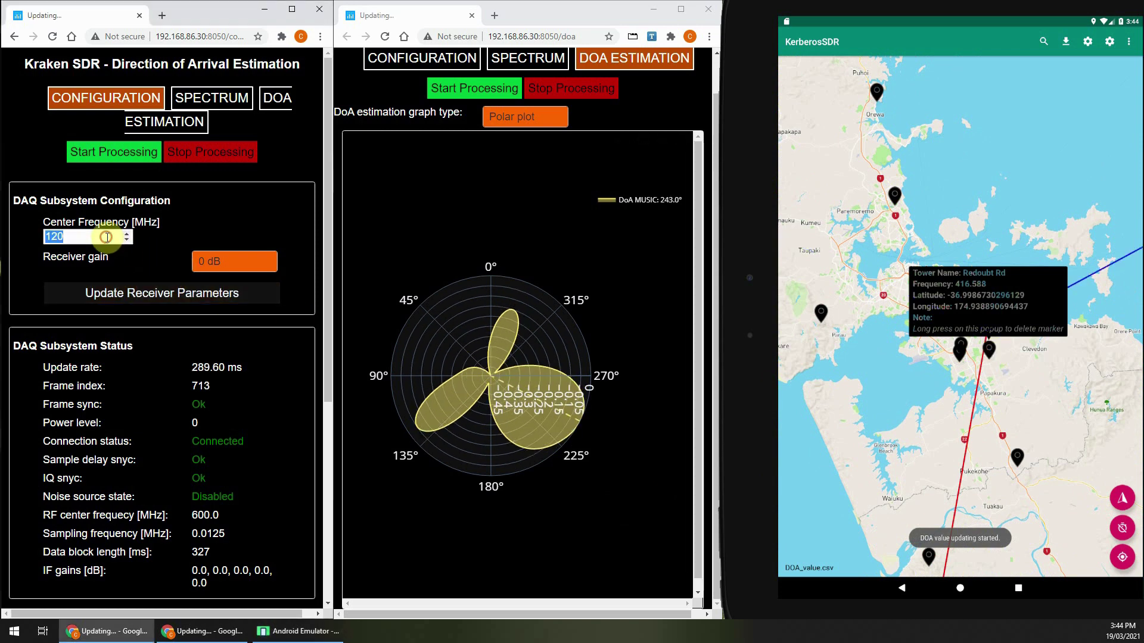
{"action": "type", "text": "416.58"}
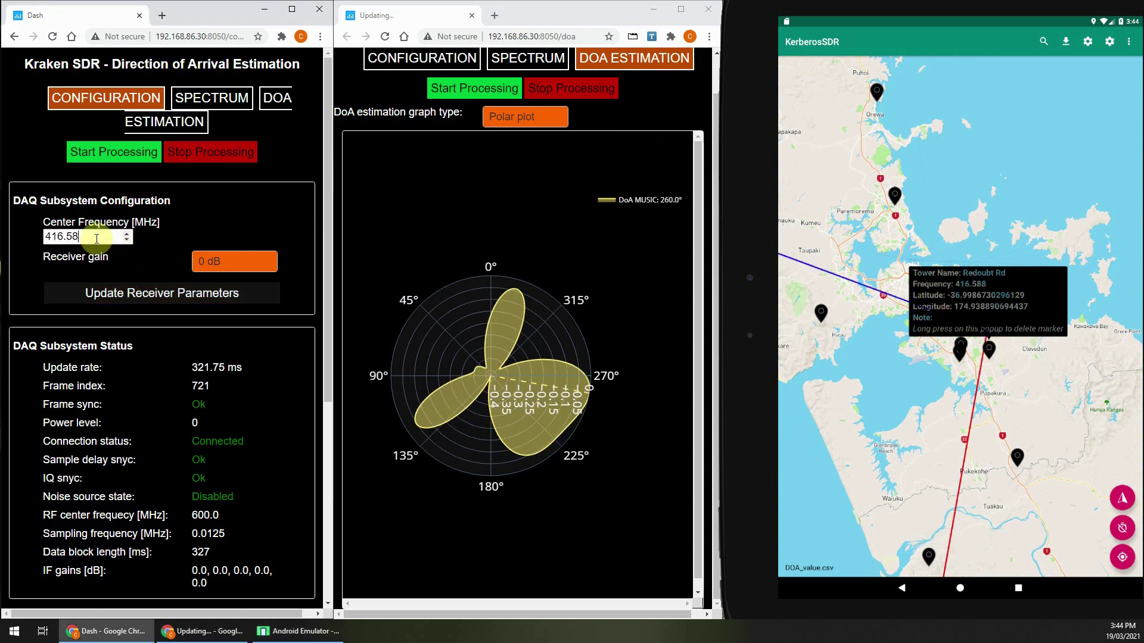
{"action": "type", "text": "8"}
{"action": "left_click", "coordinate": [216, 261]}
{"action": "scroll", "coordinate": [239, 310], "scroll_direction": "down", "scroll_amount": 5}
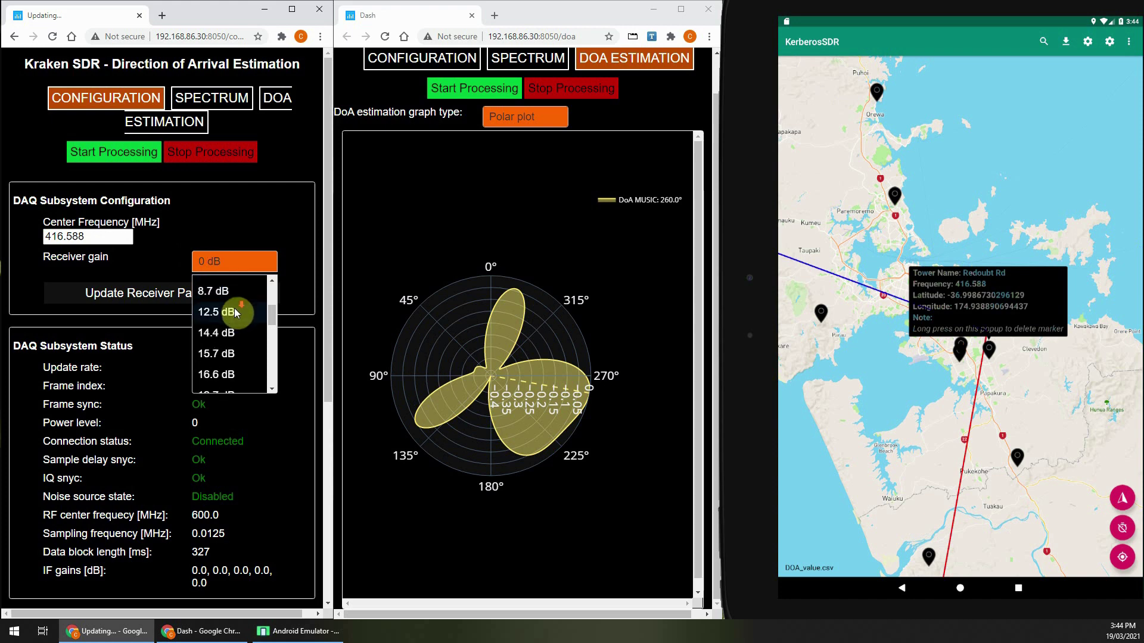
{"action": "left_click", "coordinate": [216, 357]}
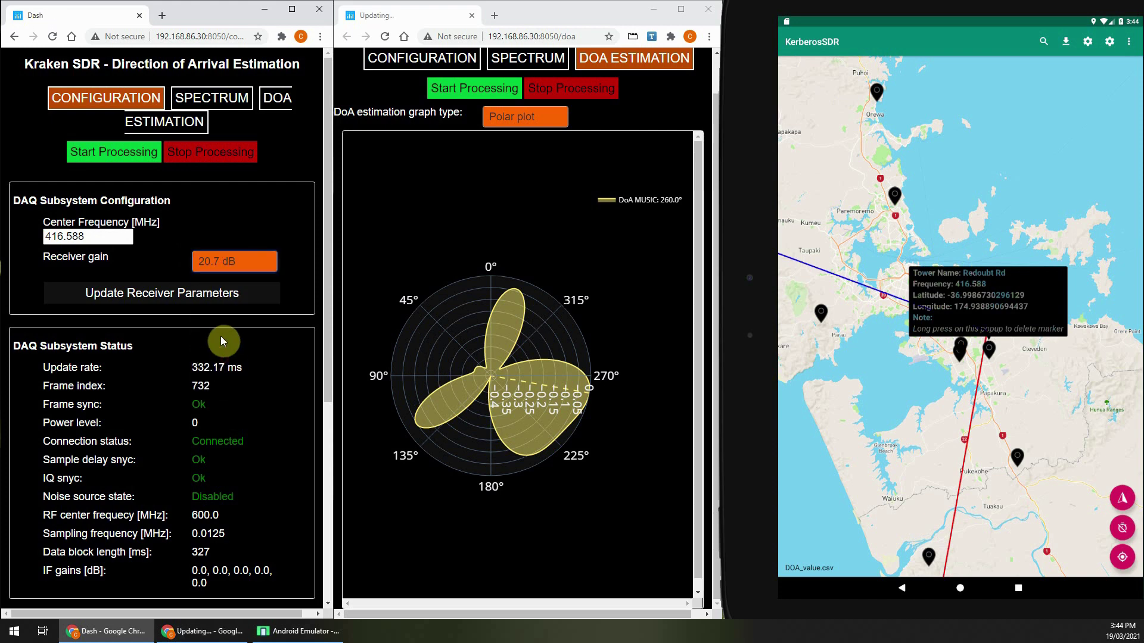
{"action": "left_click", "coordinate": [232, 304]}
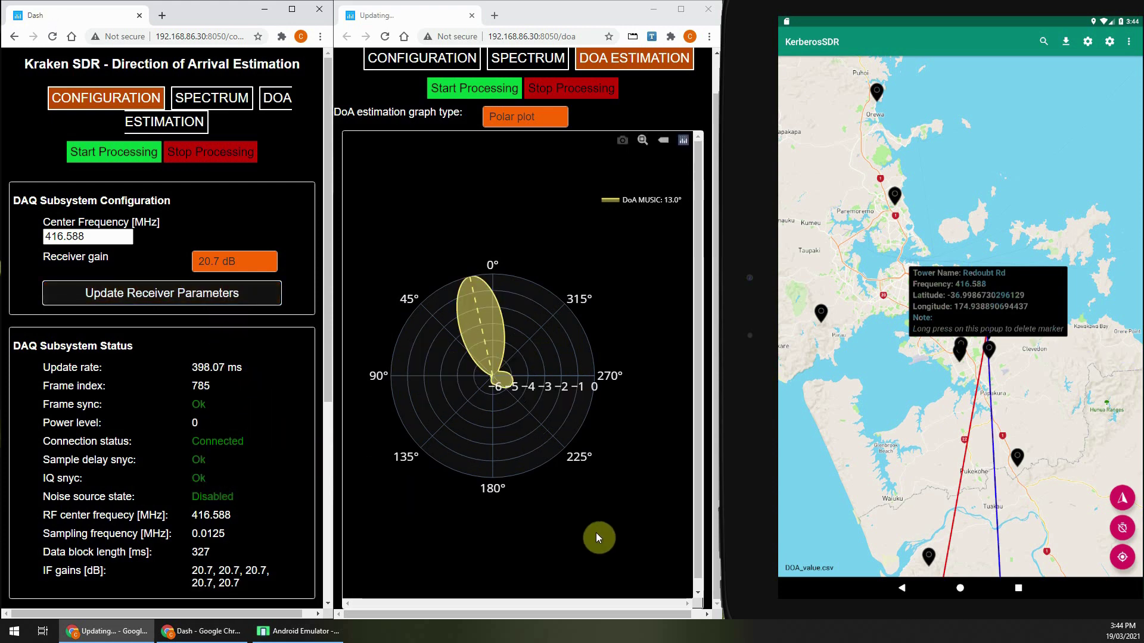
Step: Close the tower details and examine up close how the blue bearing line runs relative to the Redoubt Rd tower marker
{"action": "left_click", "coordinate": [1025, 393]}
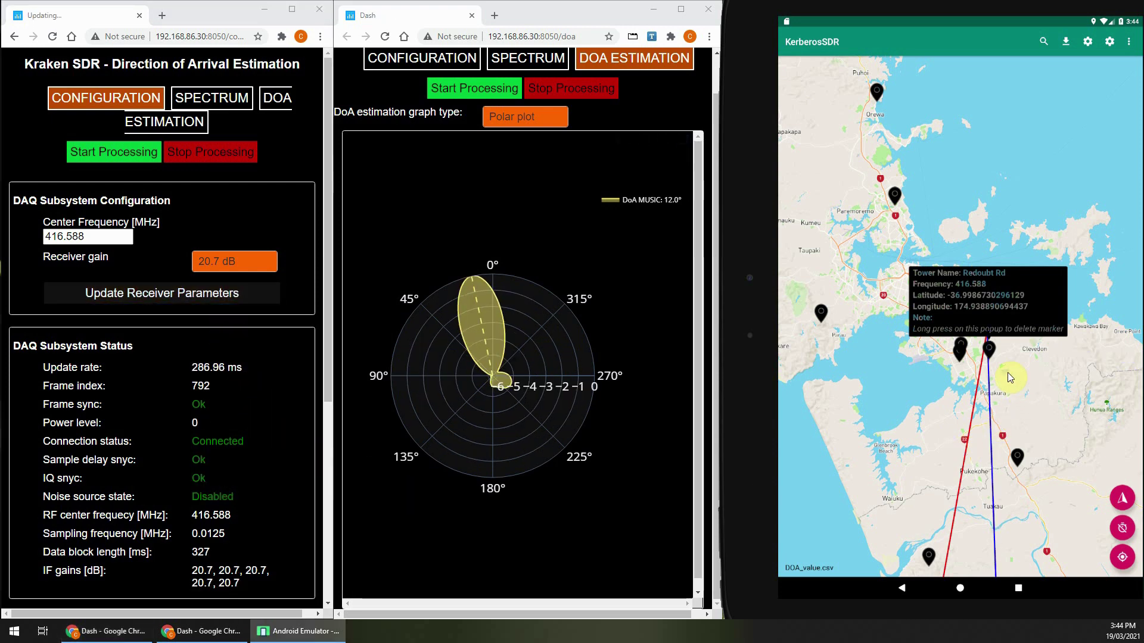
{"action": "left_click", "coordinate": [999, 356]}
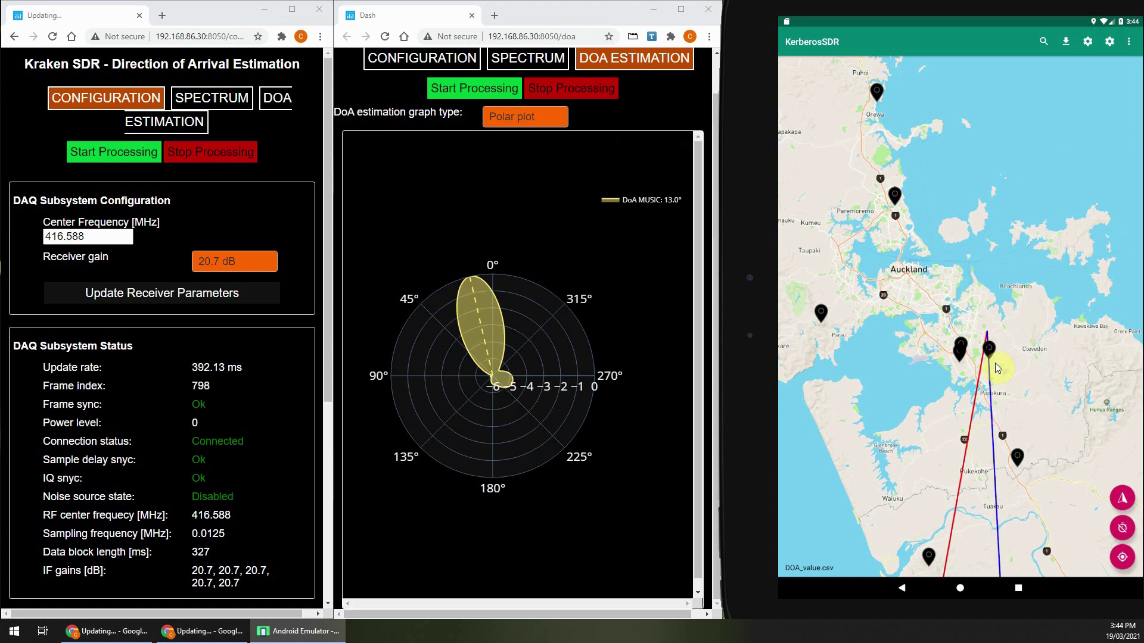
{"action": "mouse_move", "coordinate": [994, 370]}
{"action": "left_mouse_down"}
{"action": "mouse_move", "coordinate": [1047, 463]}
{"action": "mouse_move", "coordinate": [966, 323]}
{"action": "mouse_move", "coordinate": [1032, 497]}
{"action": "mouse_move", "coordinate": [967, 351]}
{"action": "mouse_move", "coordinate": [1004, 477]}
{"action": "mouse_move", "coordinate": [965, 339]}
{"action": "mouse_move", "coordinate": [927, 316]}
{"action": "mouse_move", "coordinate": [935, 332]}
{"action": "mouse_move", "coordinate": [910, 327]}
{"action": "mouse_move", "coordinate": [885, 289]}
{"action": "mouse_move", "coordinate": [952, 355]}
{"action": "mouse_move", "coordinate": [929, 363]}
{"action": "mouse_move", "coordinate": [921, 349]}
{"action": "left_mouse_up"}
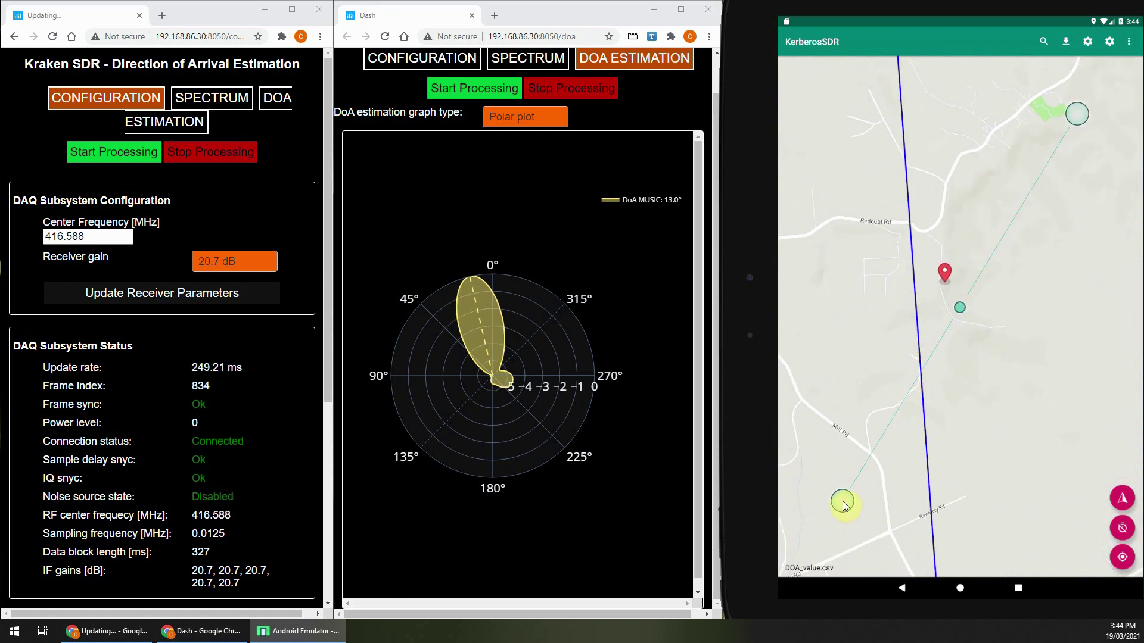
{"action": "left_click_drag", "start_coordinate": [844, 506], "coordinate": [897, 305]}
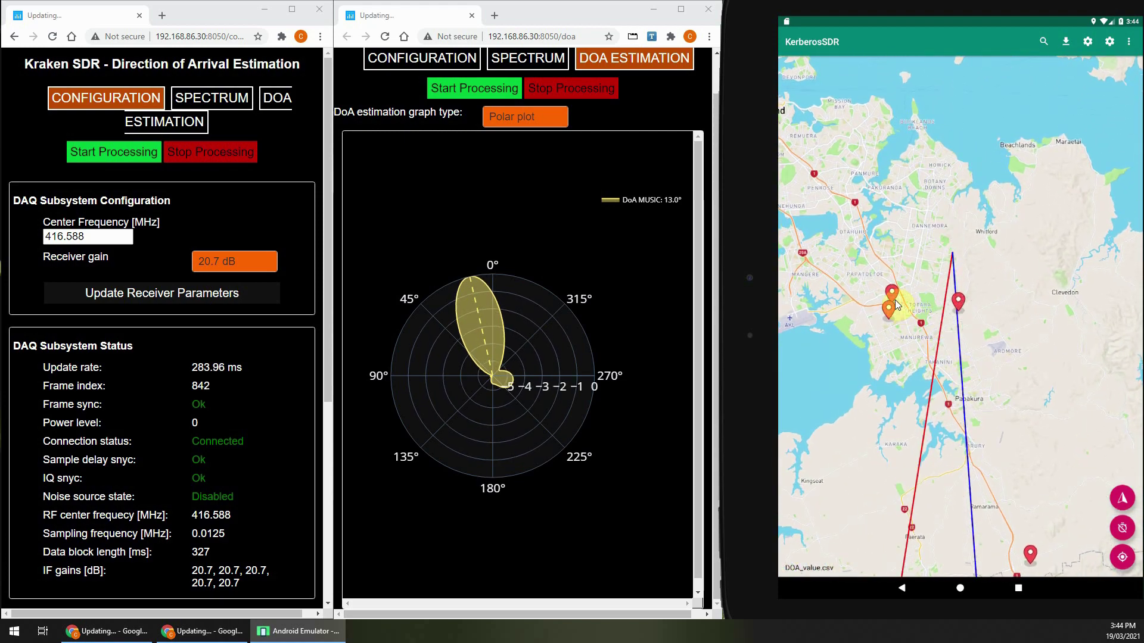
Step: Open the Manukau tower's details on the map and retune the receiver to its frequency of 419.2125 MHz
{"action": "left_click", "coordinate": [897, 301]}
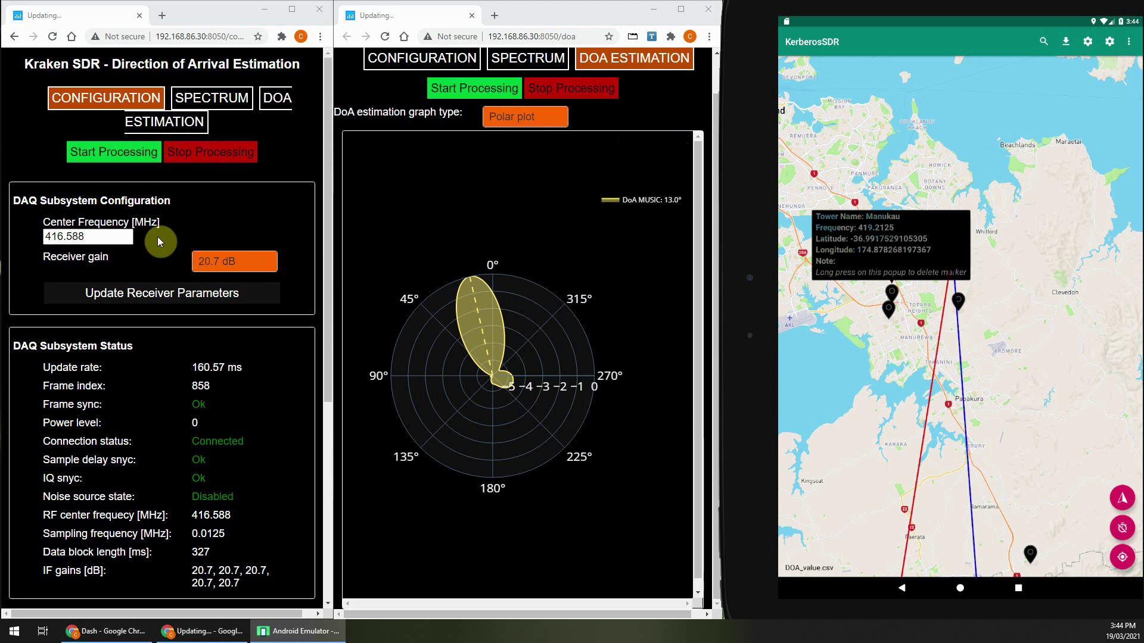
{"action": "left_click", "coordinate": [87, 231]}
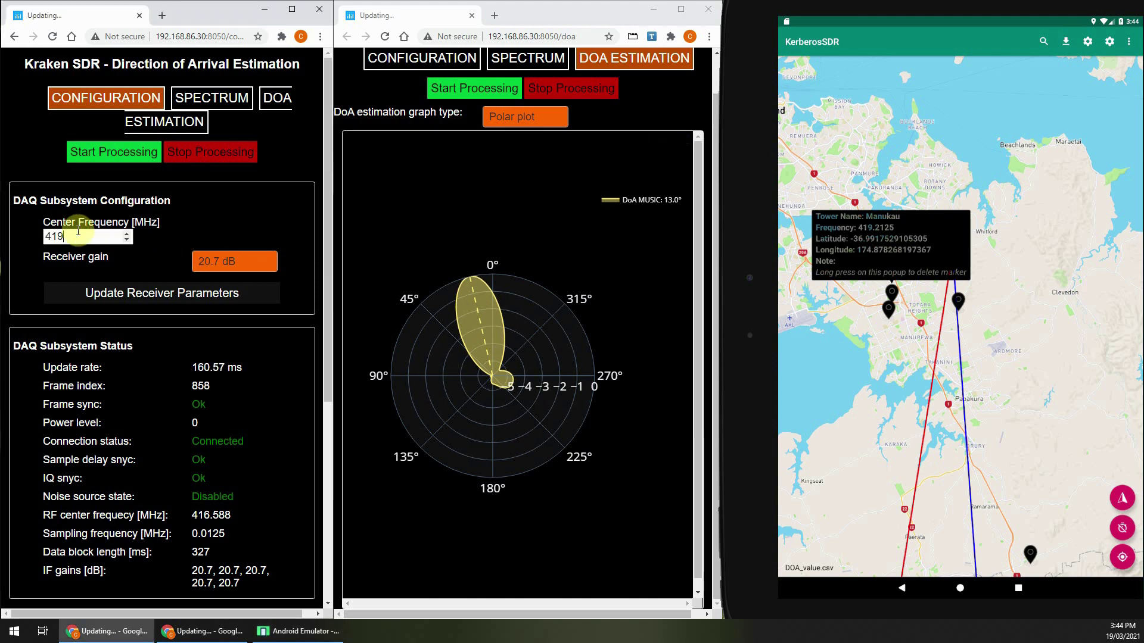
{"action": "left_click", "coordinate": [126, 300]}
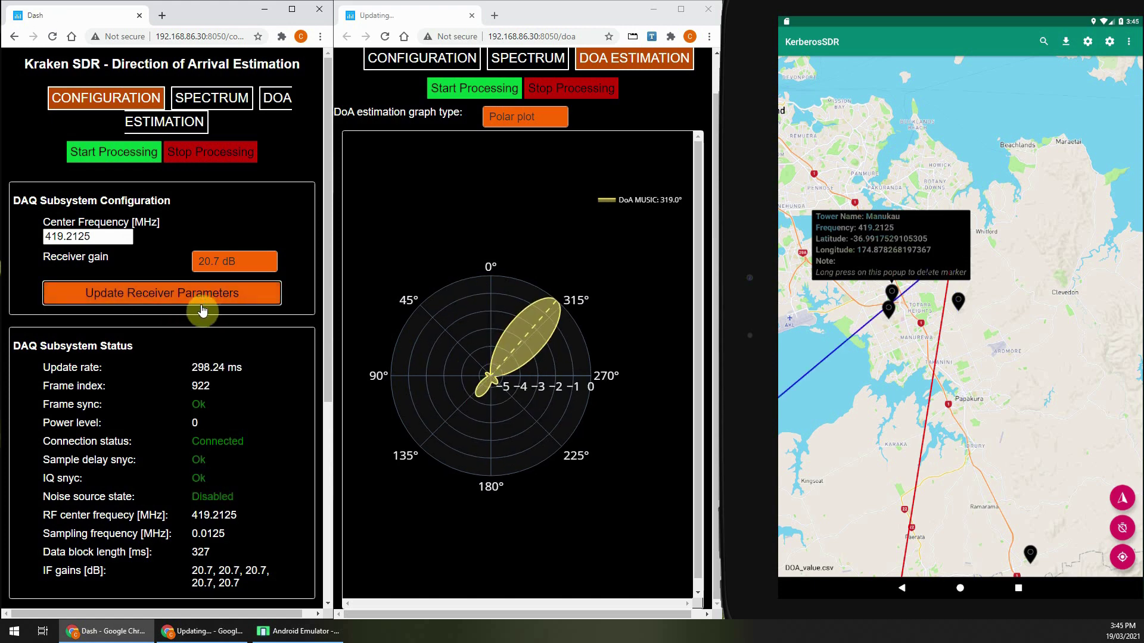
Step: Compare the blue bearing line with the Manukau tower marker up close, and open the details of the Quinns Rd tower
{"action": "left_click", "coordinate": [890, 384]}
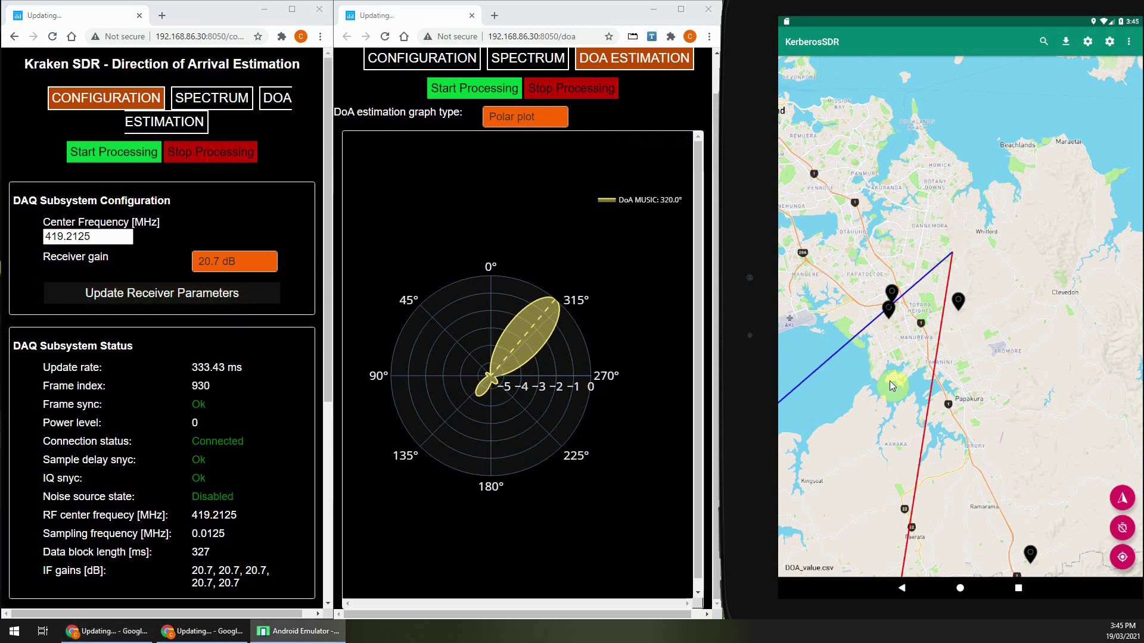
{"action": "mouse_move", "coordinate": [888, 402]}
{"action": "left_mouse_down"}
{"action": "mouse_move", "coordinate": [866, 395]}
{"action": "mouse_move", "coordinate": [853, 423]}
{"action": "mouse_move", "coordinate": [886, 416]}
{"action": "mouse_move", "coordinate": [836, 492]}
{"action": "mouse_move", "coordinate": [894, 492]}
{"action": "mouse_move", "coordinate": [915, 452]}
{"action": "mouse_move", "coordinate": [893, 549]}
{"action": "mouse_move", "coordinate": [918, 524]}
{"action": "mouse_move", "coordinate": [927, 530]}
{"action": "mouse_move", "coordinate": [927, 494]}
{"action": "left_mouse_up"}
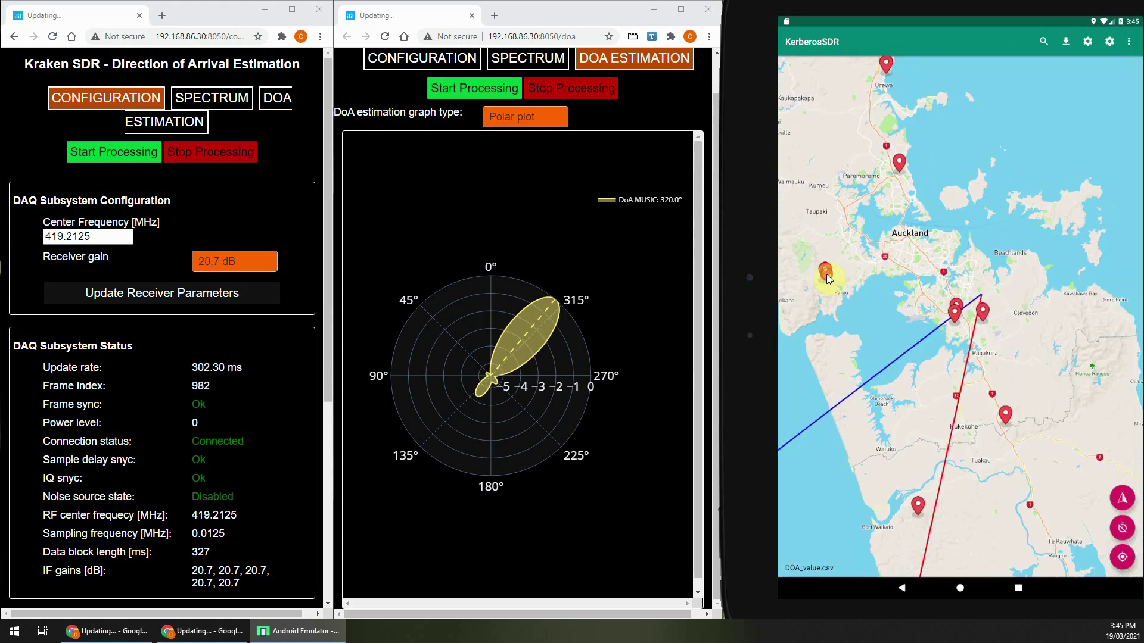
{"action": "left_click", "coordinate": [827, 275]}
{"action": "left_click_drag", "start_coordinate": [836, 311], "coordinate": [885, 320]}
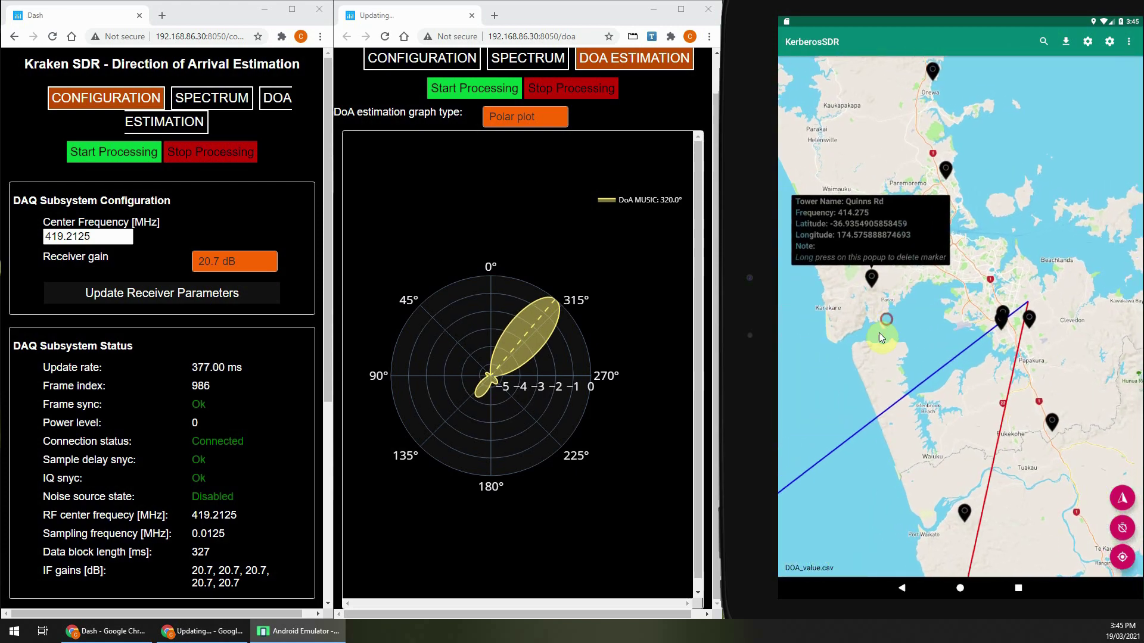
Step: Set the center frequency to 414.275 MHz for the Quinns Rd tower and apply the receiver parameters
{"action": "double_click", "coordinate": [102, 236]}
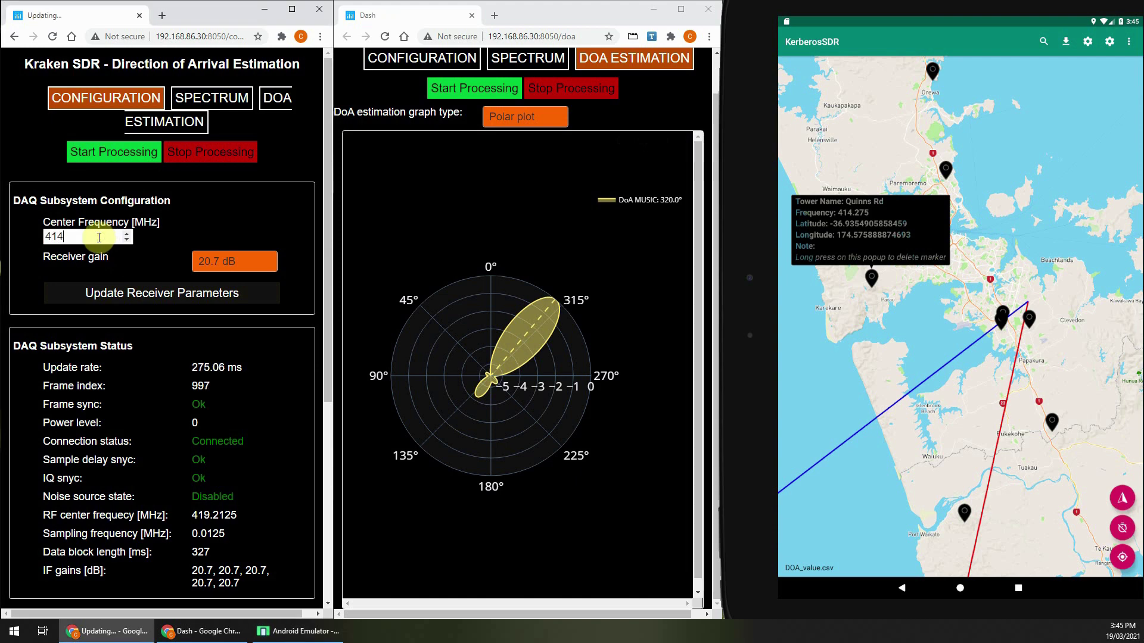
{"action": "type", "text": "414.275"}
{"action": "left_click", "coordinate": [158, 291]}
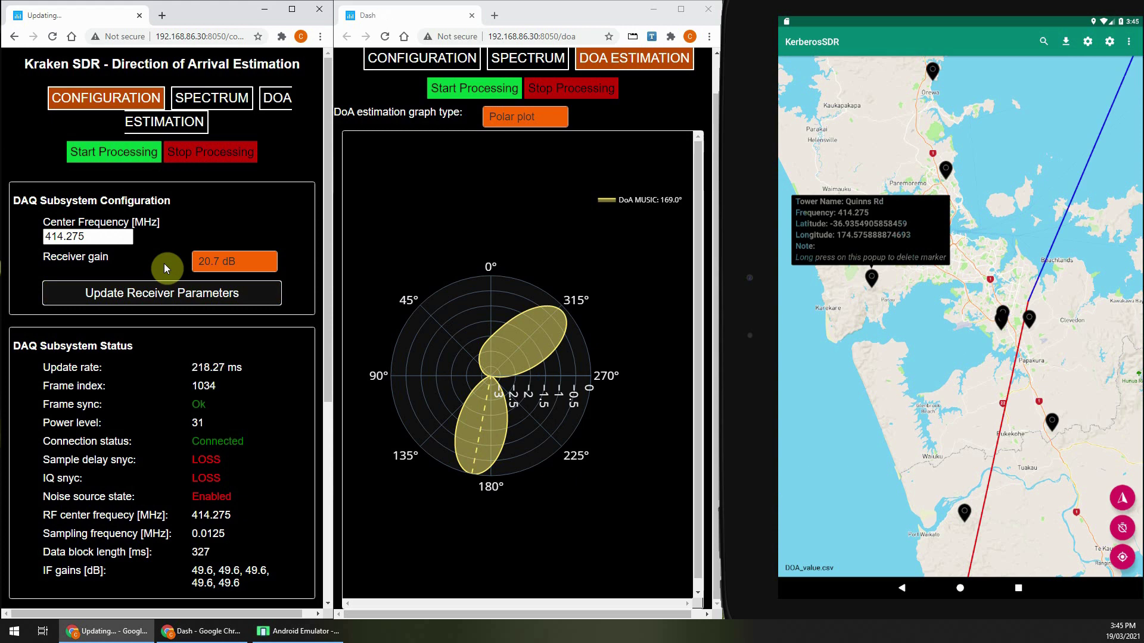
{"action": "left_click", "coordinate": [167, 293]}
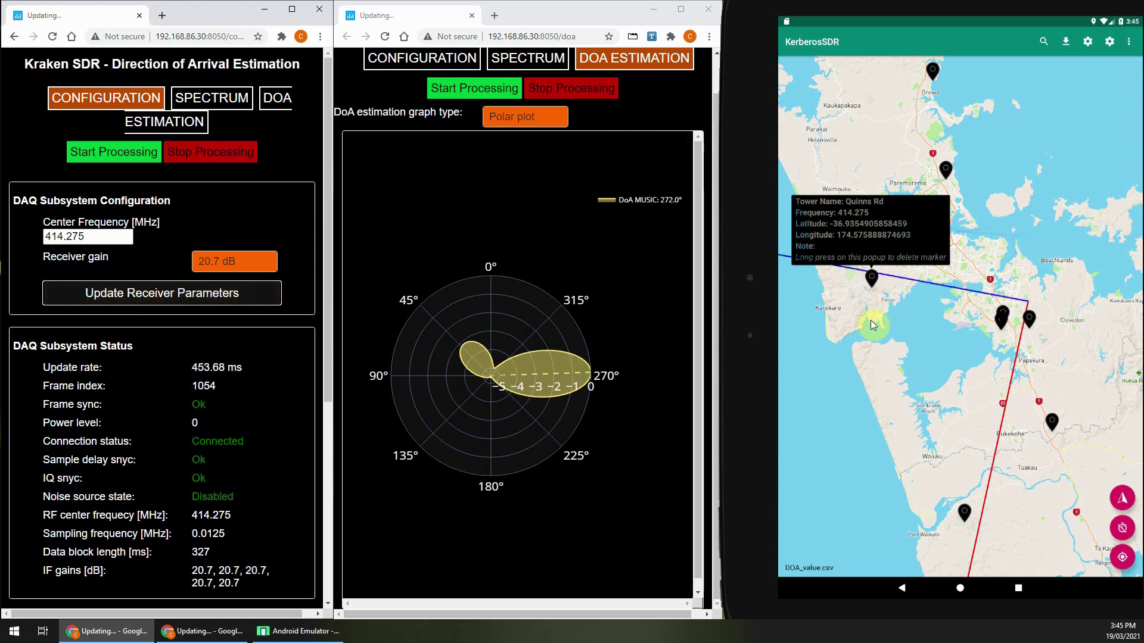
Step: Open the Klondyke tower's details on the map and retune the receiver to its frequency of 418.225 MHz
{"action": "mouse_move", "coordinate": [903, 344]}
{"action": "left_mouse_down"}
{"action": "mouse_move", "coordinate": [922, 355]}
{"action": "mouse_move", "coordinate": [881, 374]}
{"action": "mouse_move", "coordinate": [864, 363]}
{"action": "mouse_move", "coordinate": [933, 338]}
{"action": "mouse_move", "coordinate": [871, 447]}
{"action": "mouse_move", "coordinate": [862, 418]}
{"action": "mouse_move", "coordinate": [879, 489]}
{"action": "mouse_move", "coordinate": [939, 404]}
{"action": "mouse_move", "coordinate": [952, 361]}
{"action": "mouse_move", "coordinate": [945, 332]}
{"action": "mouse_move", "coordinate": [979, 375]}
{"action": "mouse_move", "coordinate": [897, 346]}
{"action": "mouse_move", "coordinate": [983, 490]}
{"action": "mouse_move", "coordinate": [939, 477]}
{"action": "mouse_move", "coordinate": [953, 500]}
{"action": "mouse_move", "coordinate": [952, 466]}
{"action": "mouse_move", "coordinate": [916, 372]}
{"action": "left_mouse_up"}
{"action": "left_click", "coordinate": [914, 369]}
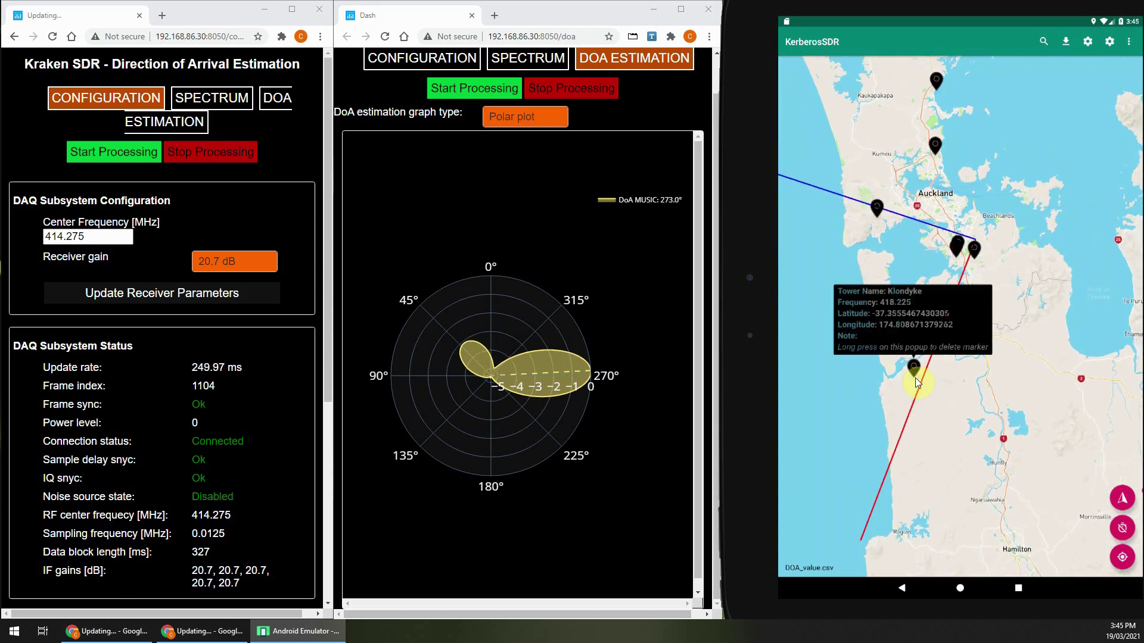
{"action": "double_click", "coordinate": [94, 240]}
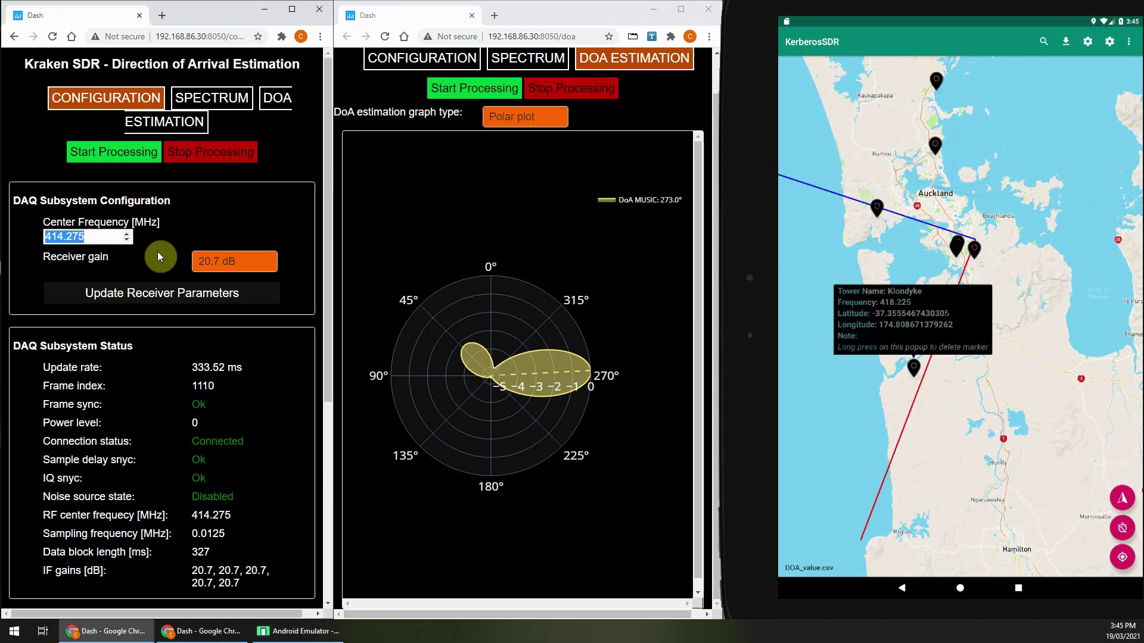
{"action": "type", "text": "418.225"}
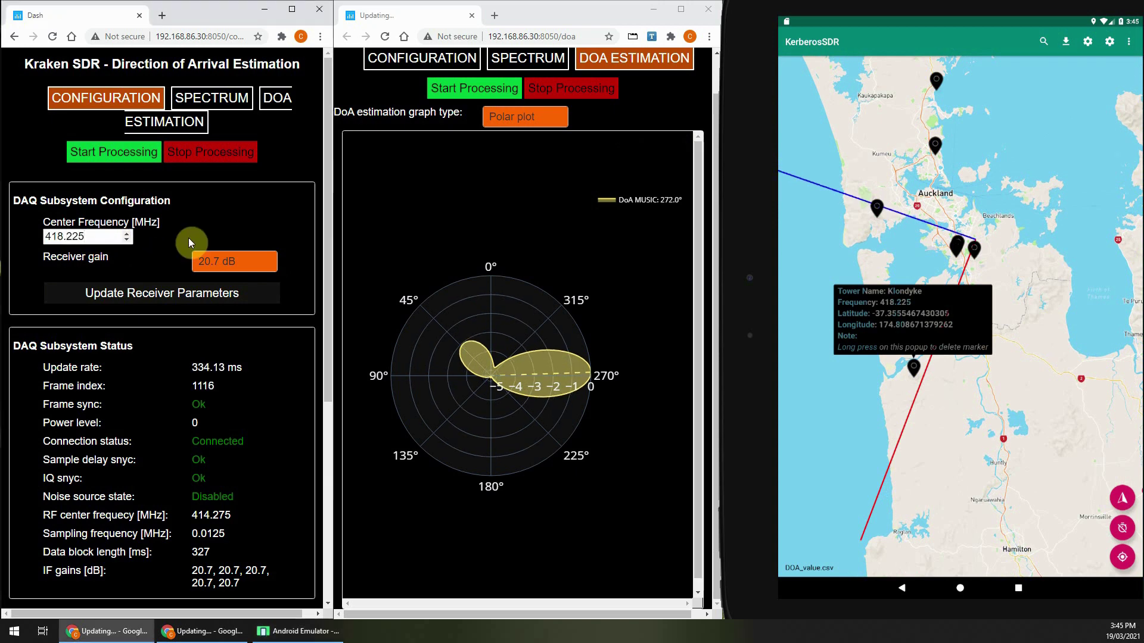
{"action": "left_click", "coordinate": [168, 292]}
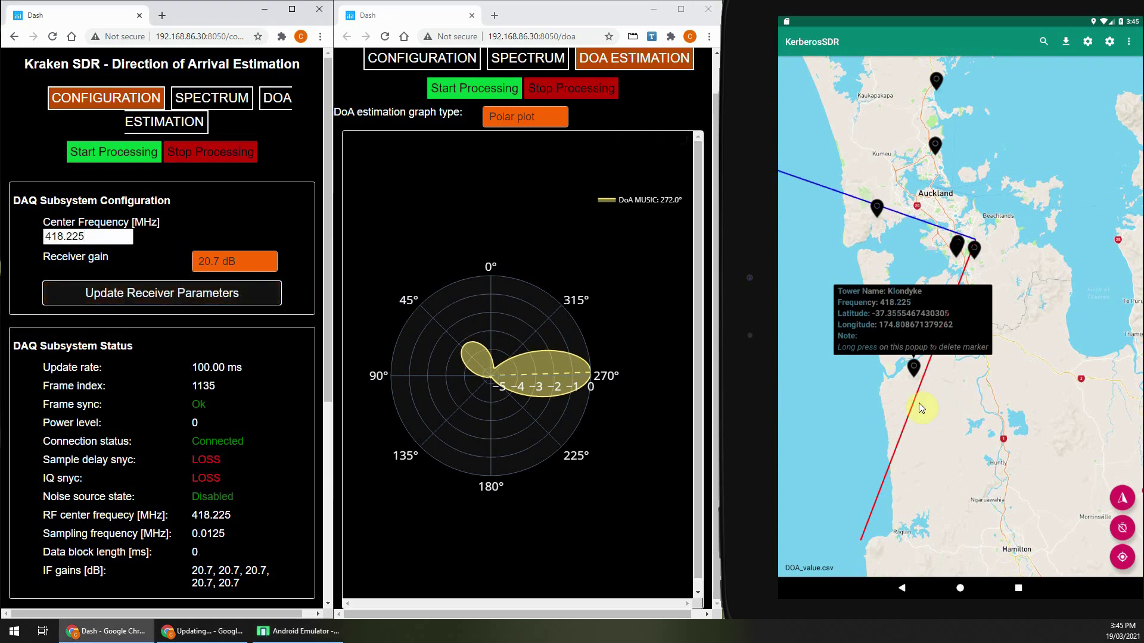
Step: Close the tower details and examine the blue bearing line's direction relative to the Klondyke tower marker
{"action": "left_click", "coordinate": [936, 401]}
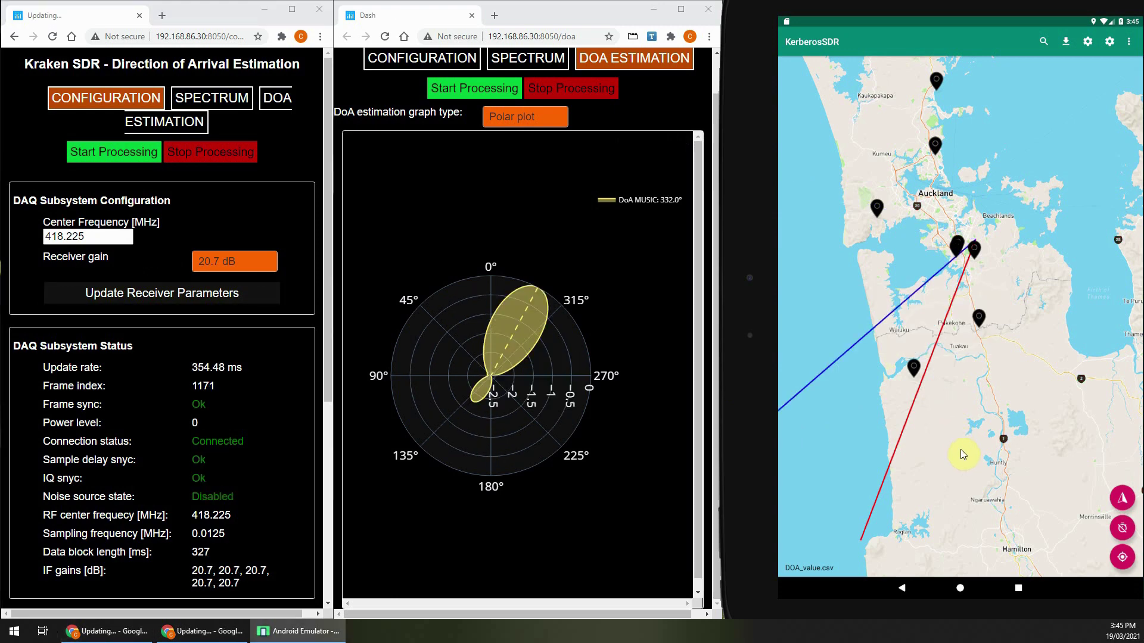
{"action": "mouse_move", "coordinate": [955, 467]}
{"action": "left_mouse_down"}
{"action": "mouse_move", "coordinate": [966, 446]}
{"action": "mouse_move", "coordinate": [939, 461]}
{"action": "left_mouse_up"}
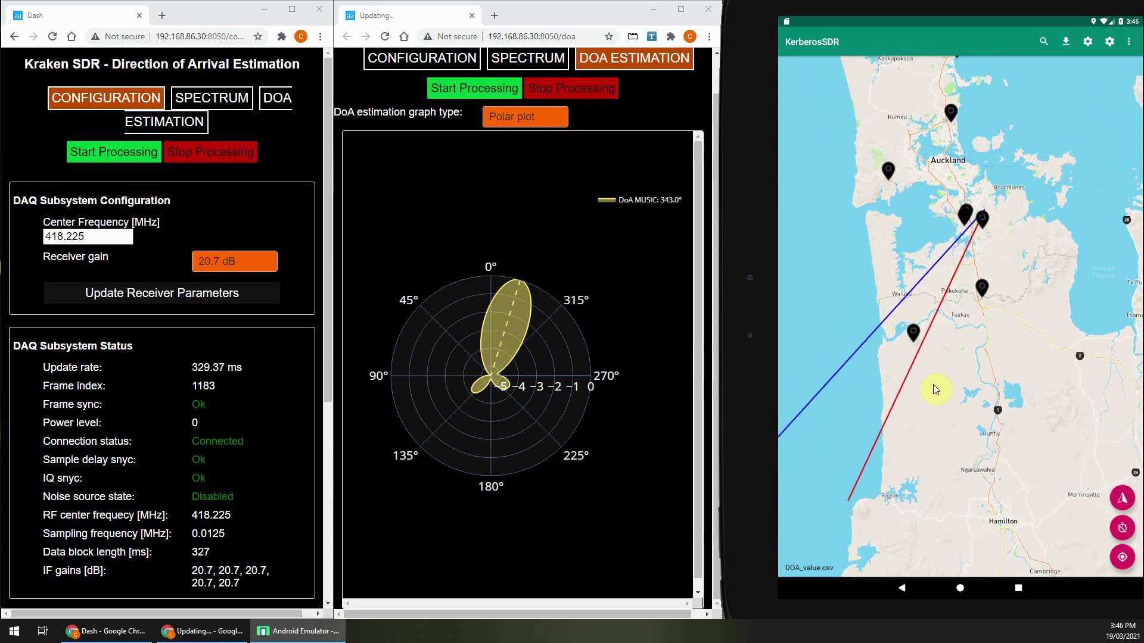
Step: Locate the Bombay Repeater tower southeast of Pukekohe on the map and open its details
{"action": "left_click_drag", "start_coordinate": [924, 386], "coordinate": [923, 462]}
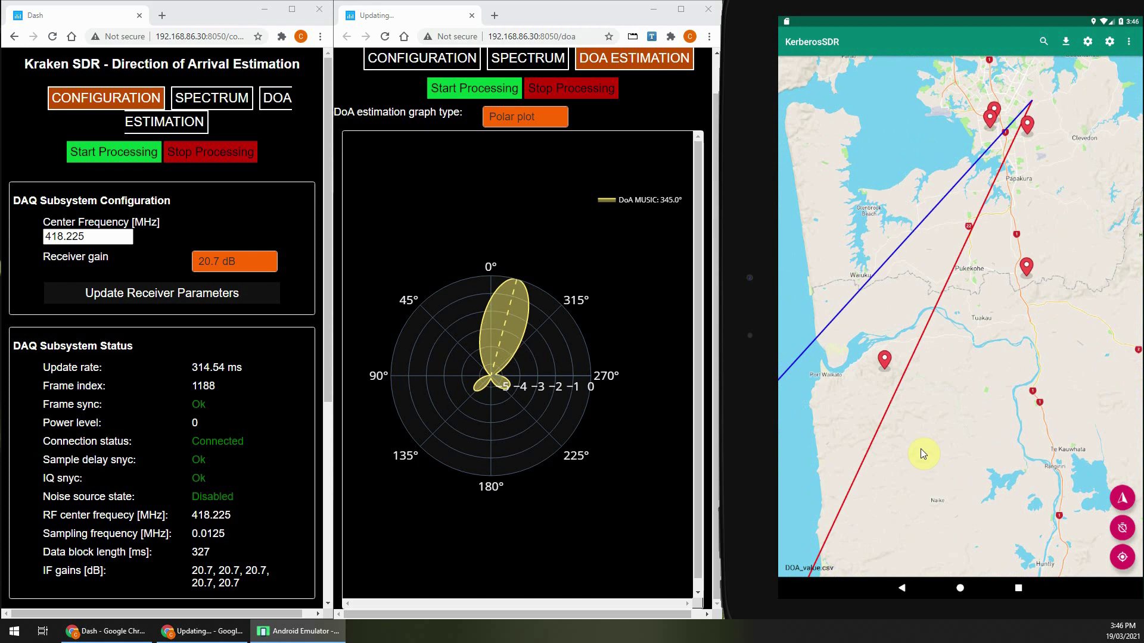
{"action": "left_click", "coordinate": [890, 361]}
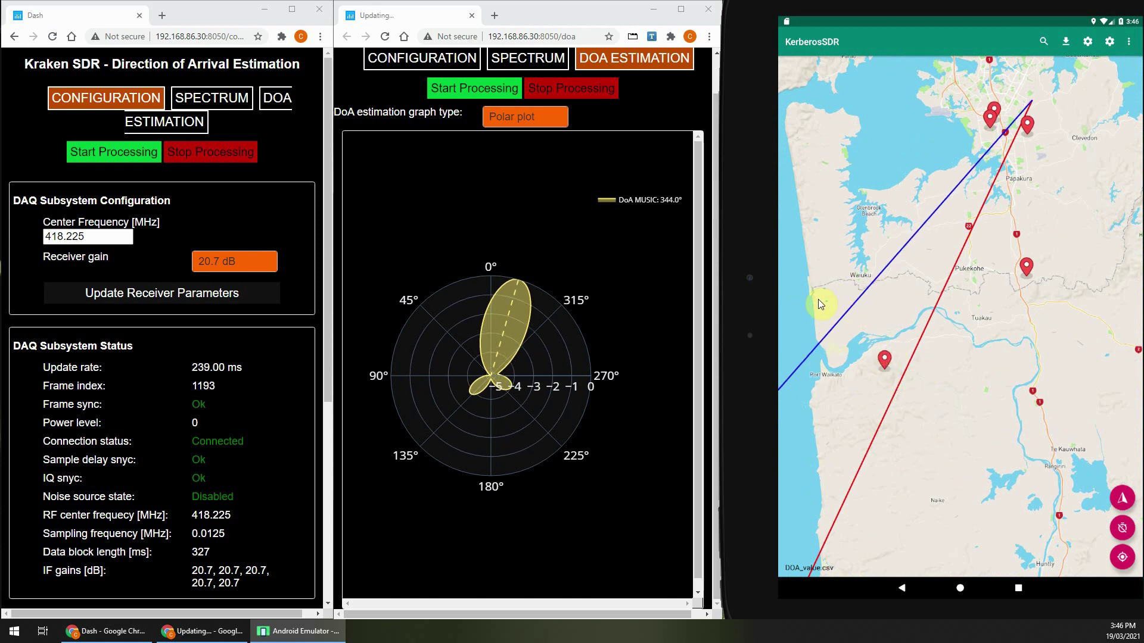
{"action": "left_click", "coordinate": [924, 398]}
{"action": "scroll", "coordinate": [932, 405], "scroll_direction": "down", "scroll_amount": 2}
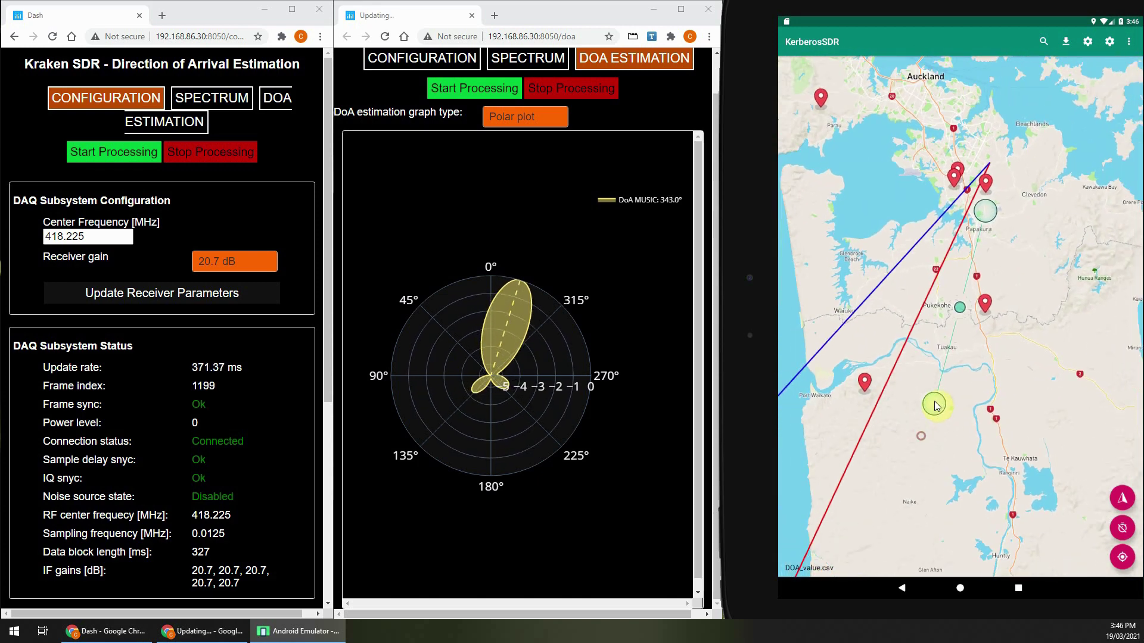
{"action": "left_click_drag", "start_coordinate": [949, 429], "coordinate": [949, 454]}
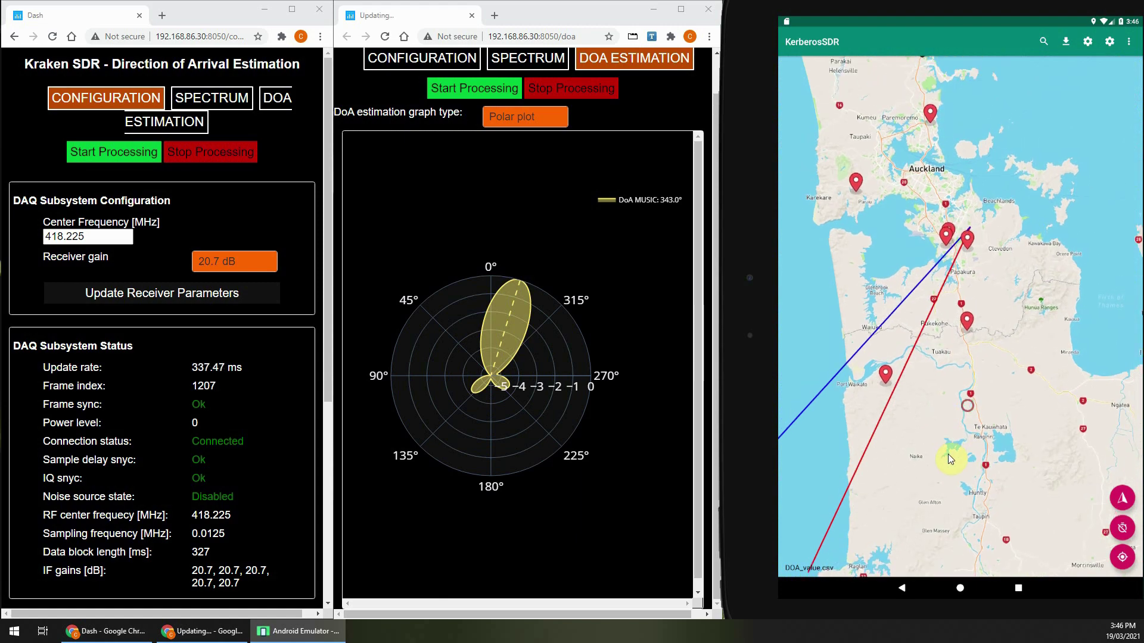
{"action": "left_click_drag", "start_coordinate": [966, 387], "coordinate": [944, 480]}
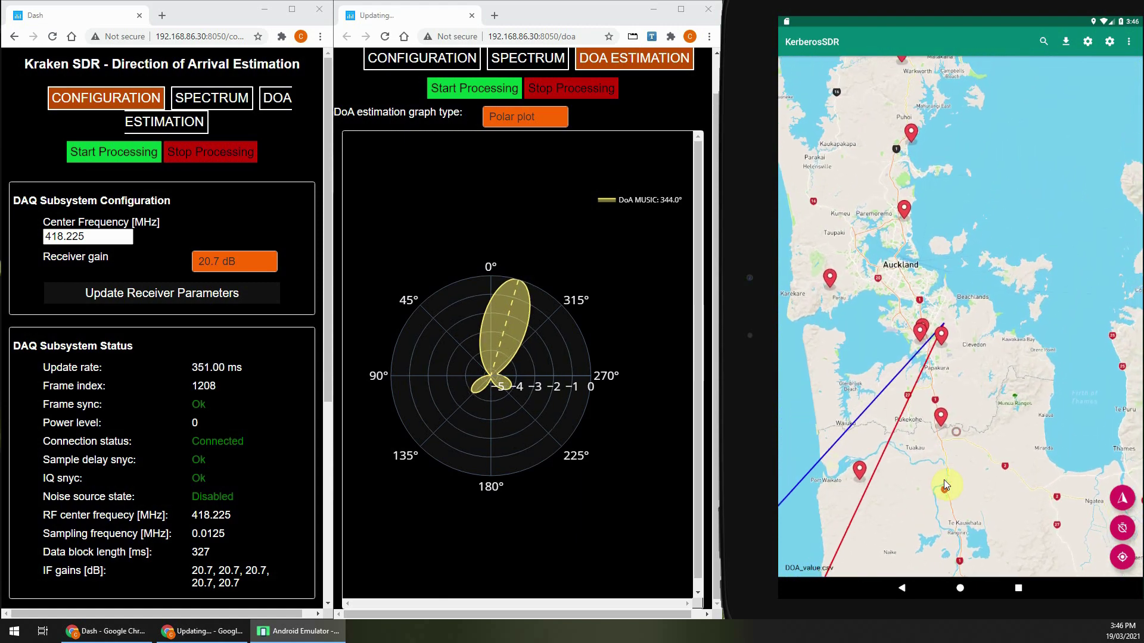
{"action": "left_click", "coordinate": [945, 419]}
{"action": "left_click_drag", "start_coordinate": [964, 454], "coordinate": [963, 518]}
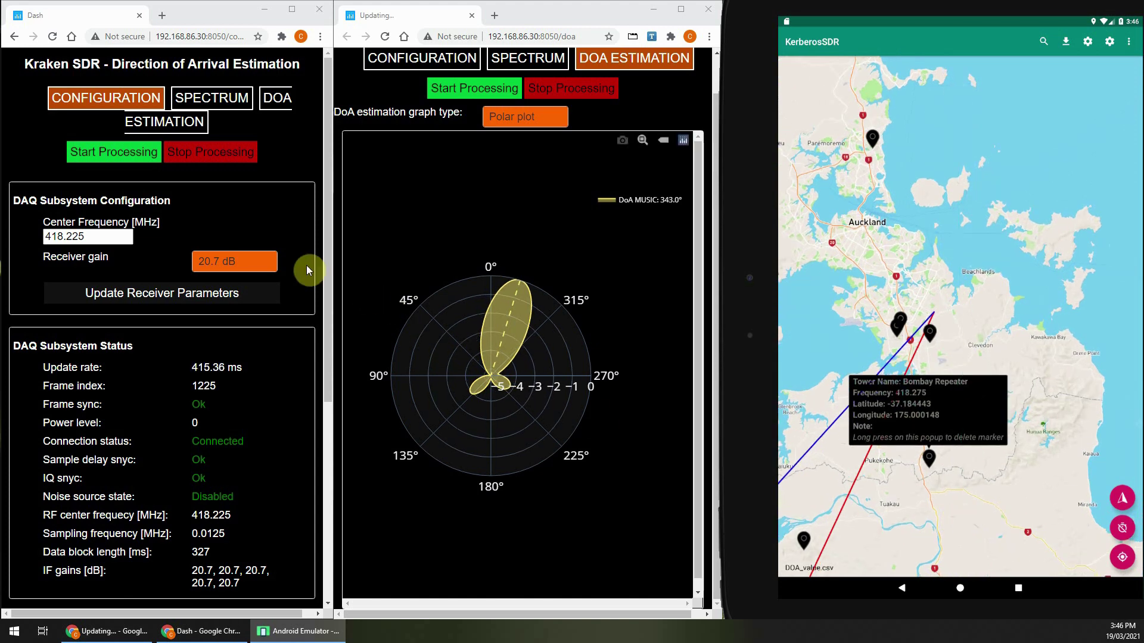
Step: Set the center frequency to 418.275 MHz for the Bombay Repeater tower and apply the receiver parameters
{"action": "left_click", "coordinate": [76, 237]}
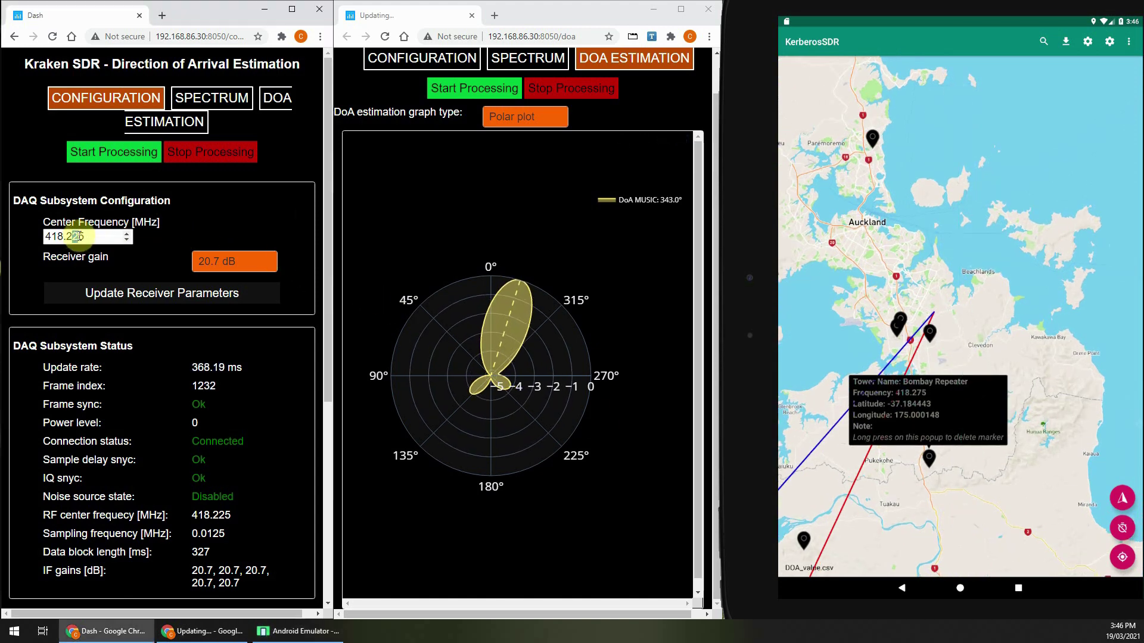
{"action": "type", "text": "7"}
{"action": "left_click", "coordinate": [131, 293]}
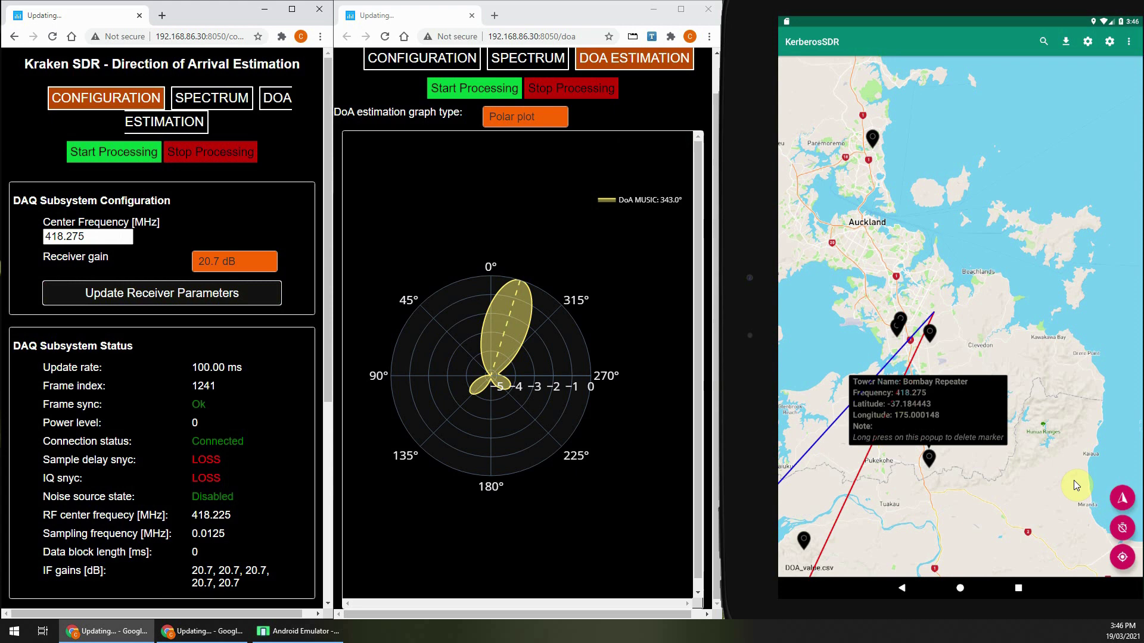
Step: Close the tower details and compare the blue bearing line with the Bombay Repeater marker at close and wide map scales
{"action": "left_click", "coordinate": [1055, 476]}
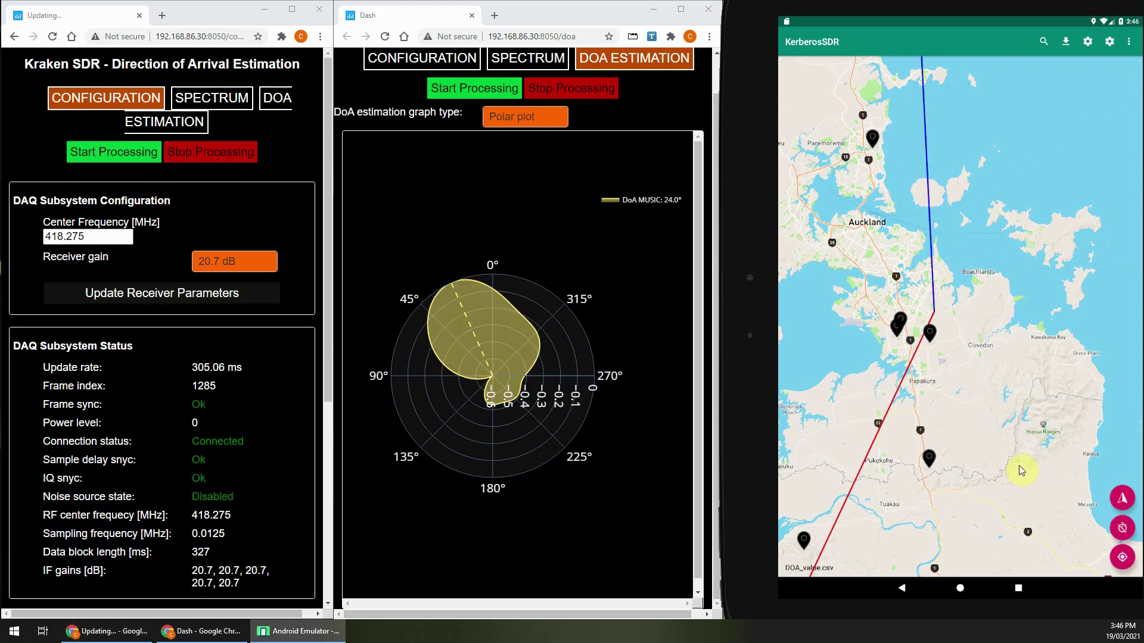
{"action": "left_click_drag", "start_coordinate": [1015, 489], "coordinate": [1026, 435]}
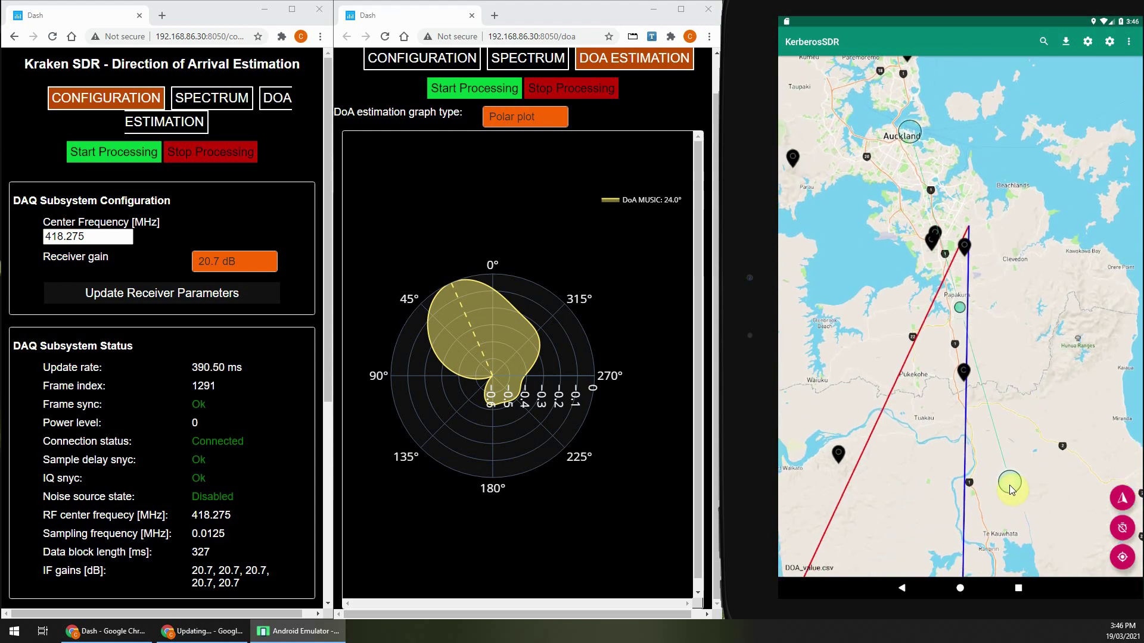
{"action": "left_click_drag", "start_coordinate": [996, 489], "coordinate": [1017, 558]}
{"action": "scroll", "coordinate": [1007, 503], "scroll_direction": "up", "scroll_amount": 3}
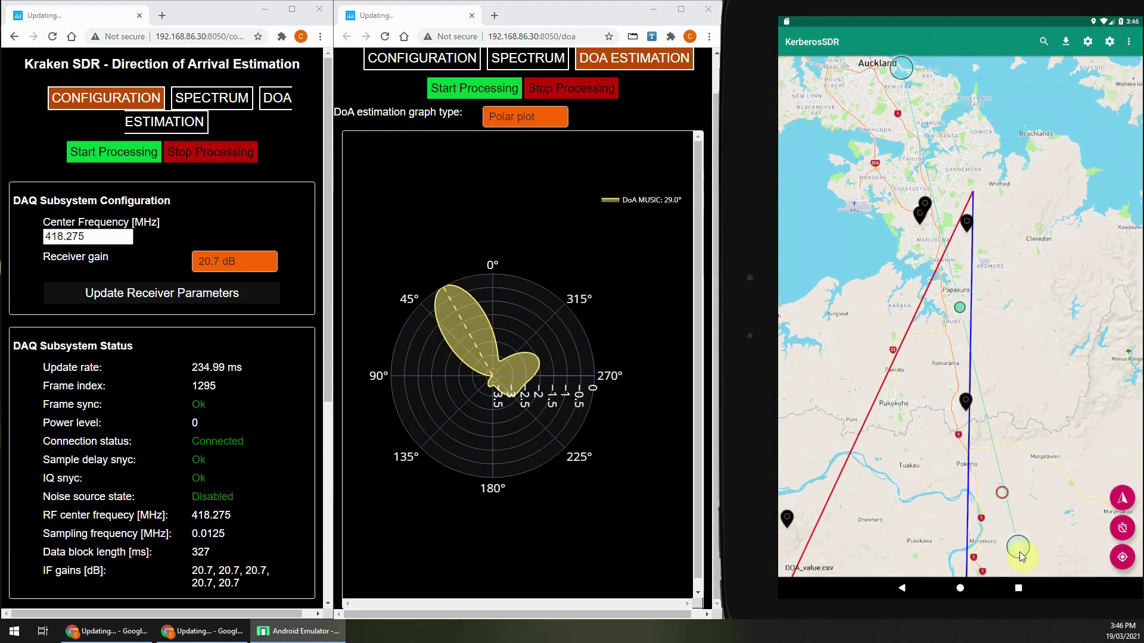
{"action": "left_click_drag", "start_coordinate": [1014, 538], "coordinate": [988, 473]}
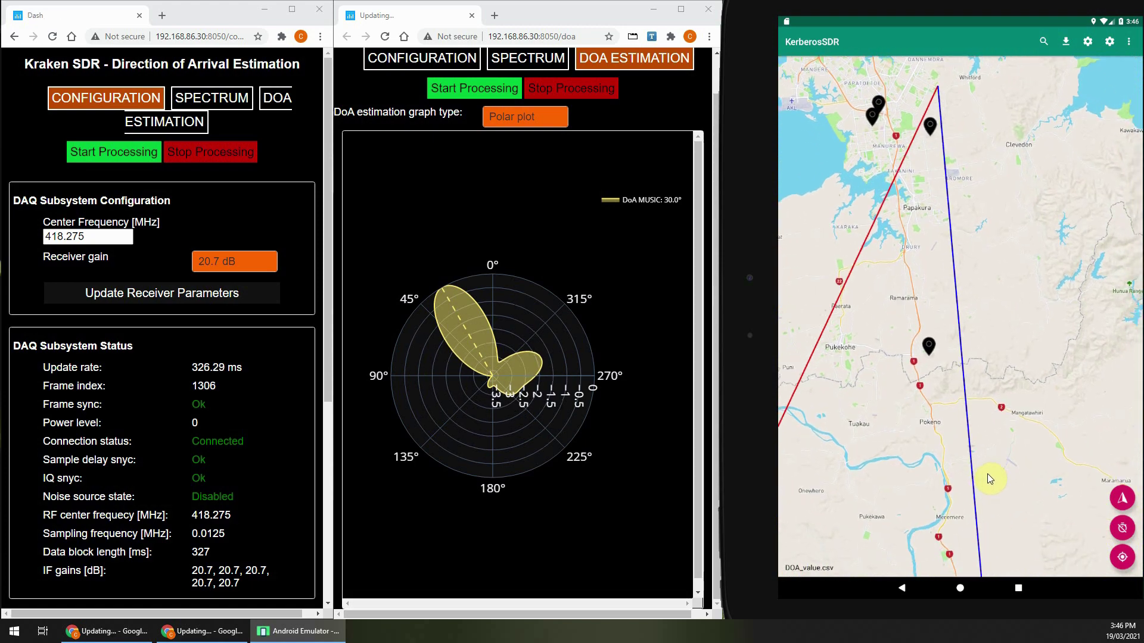
{"action": "left_click", "coordinate": [1020, 524]}
{"action": "left_click_drag", "start_coordinate": [1020, 525], "coordinate": [968, 366]}
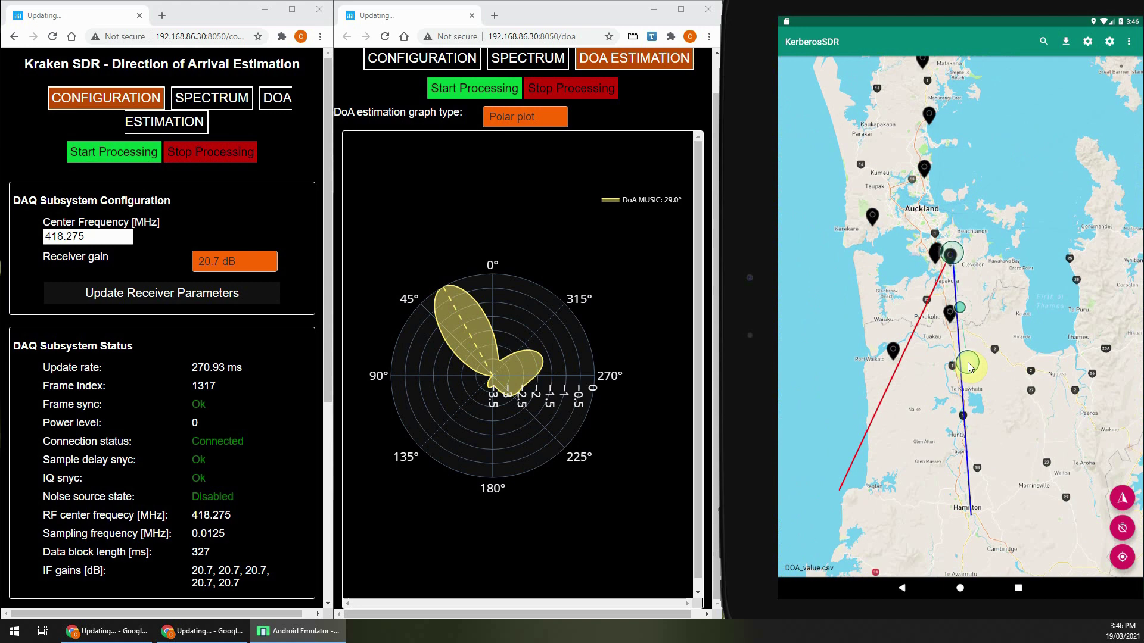
Step: Open the details of the Pine Hill Reso tower north of Auckland and retune the receiver to its frequency of 418.35 MHz
{"action": "left_click_drag", "start_coordinate": [978, 306], "coordinate": [998, 433]}
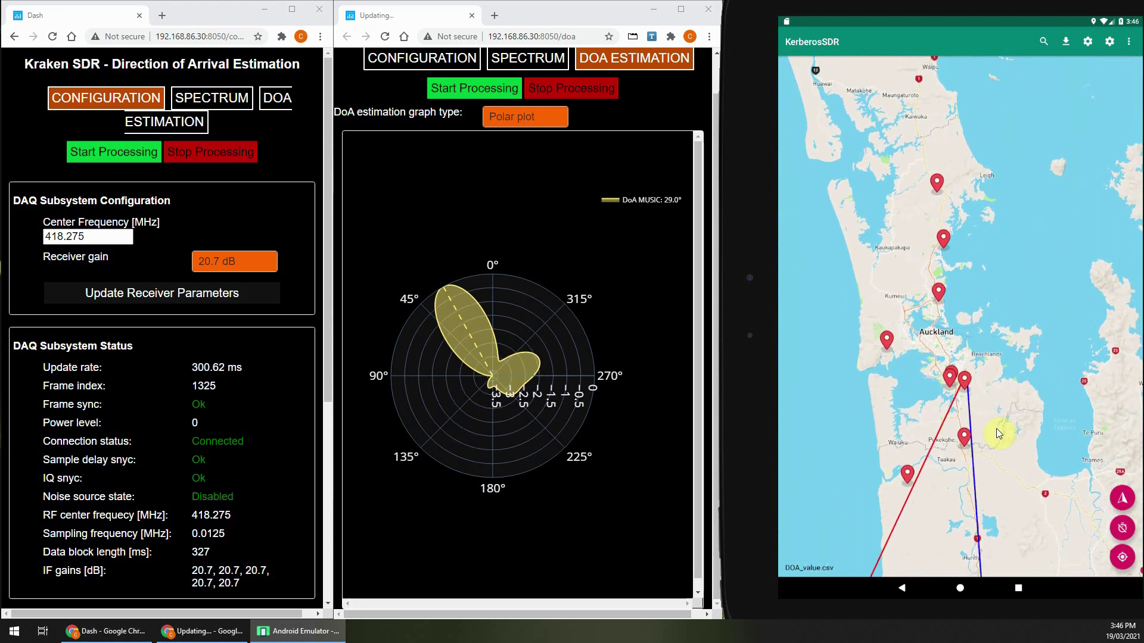
{"action": "left_click", "coordinate": [939, 291]}
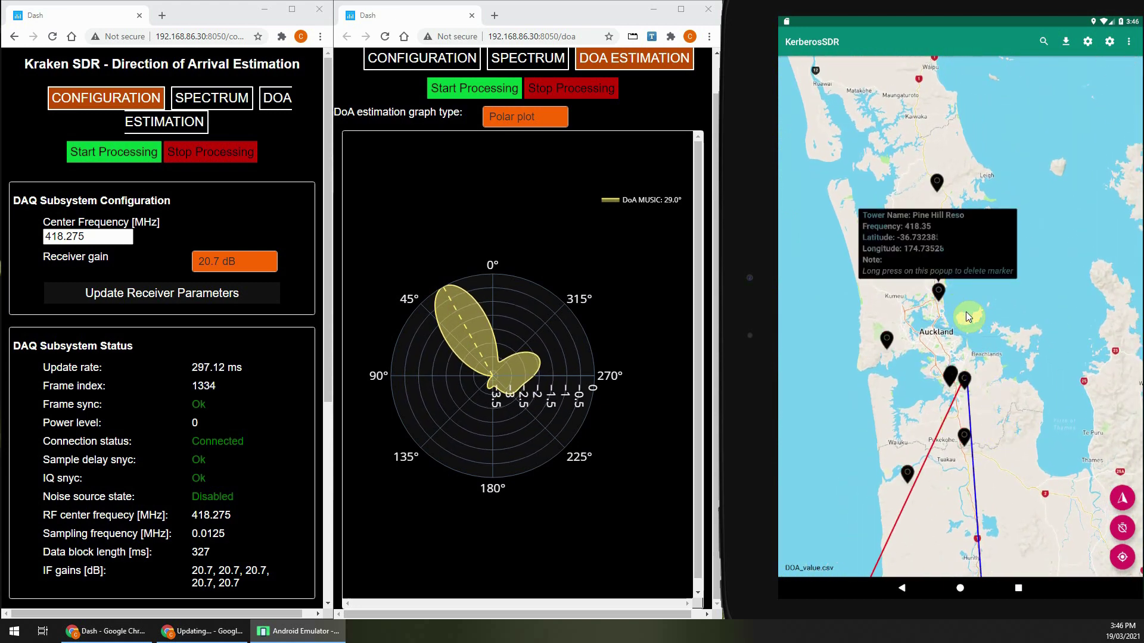
{"action": "left_click_drag", "start_coordinate": [68, 234], "coordinate": [131, 235]}
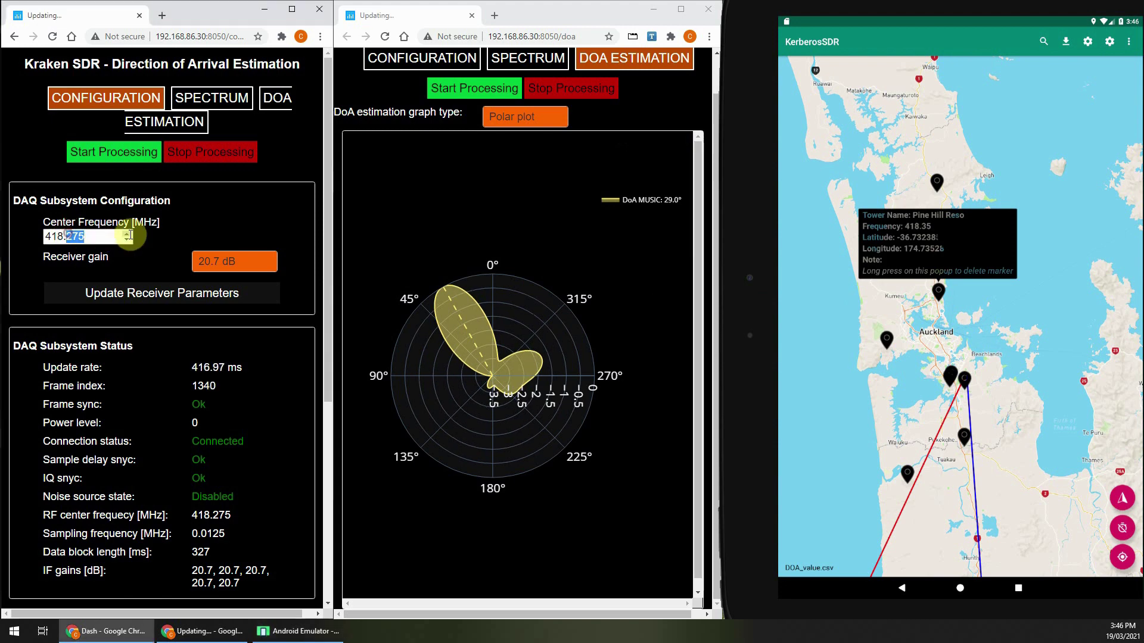
{"action": "type", "text": "35"}
{"action": "left_click", "coordinate": [173, 299]}
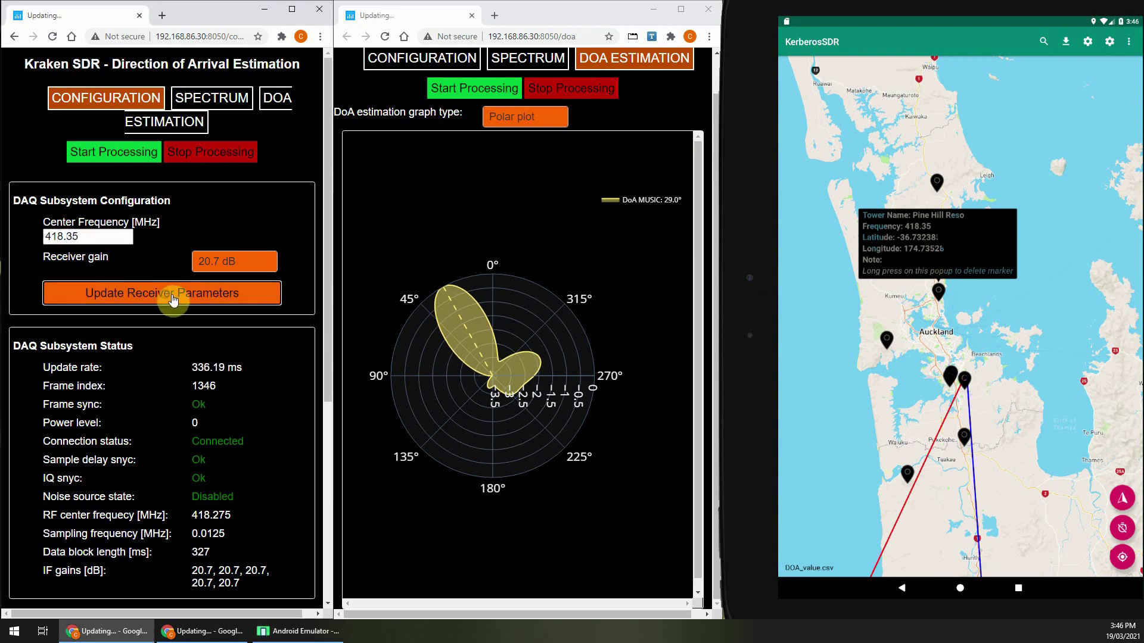
Step: Close the Pine Hill Reso details, open those of the Waiwera MediaWorks tower, and retune the receiver to its frequency of 418.5125 MHz
{"action": "left_click", "coordinate": [968, 322]}
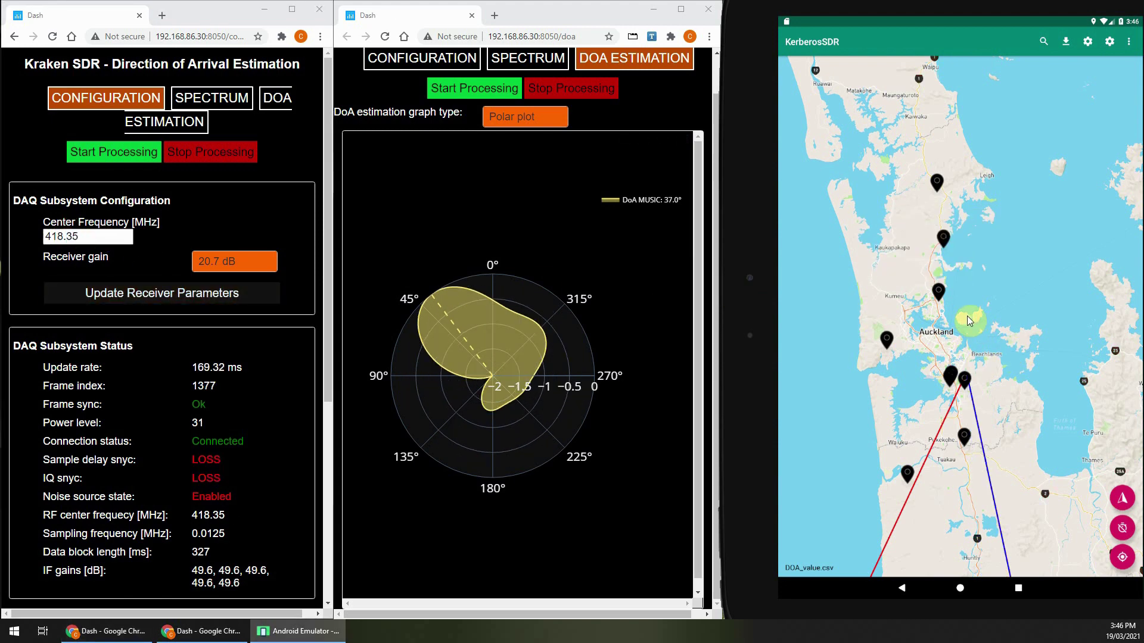
{"action": "left_click", "coordinate": [947, 241]}
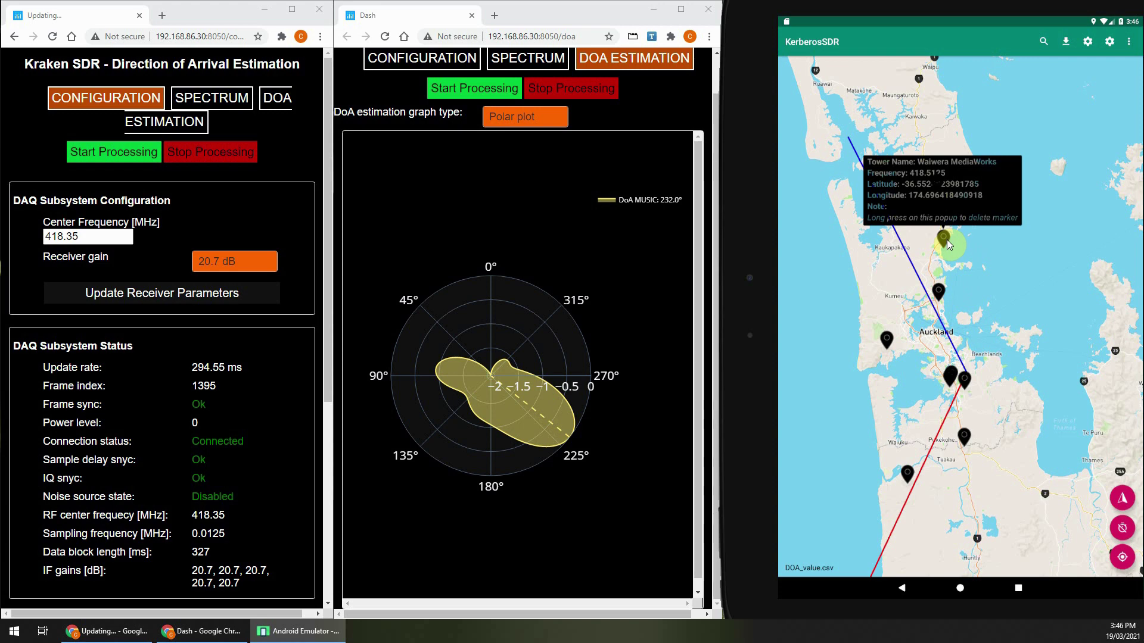
{"action": "left_click", "coordinate": [79, 236]}
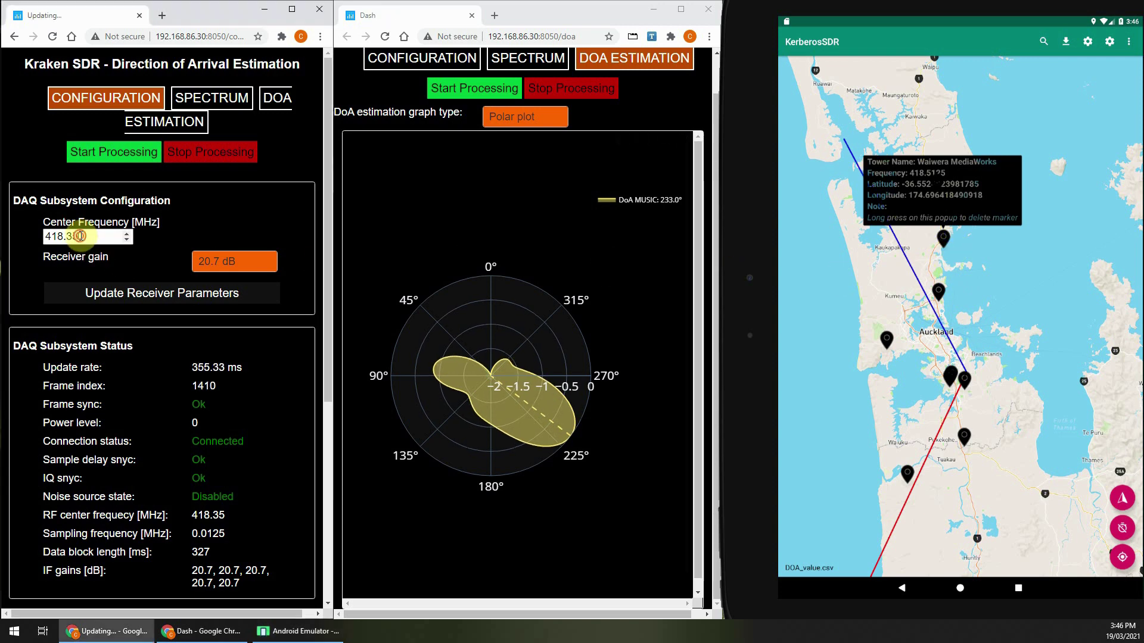
{"action": "left_click", "coordinate": [90, 236]}
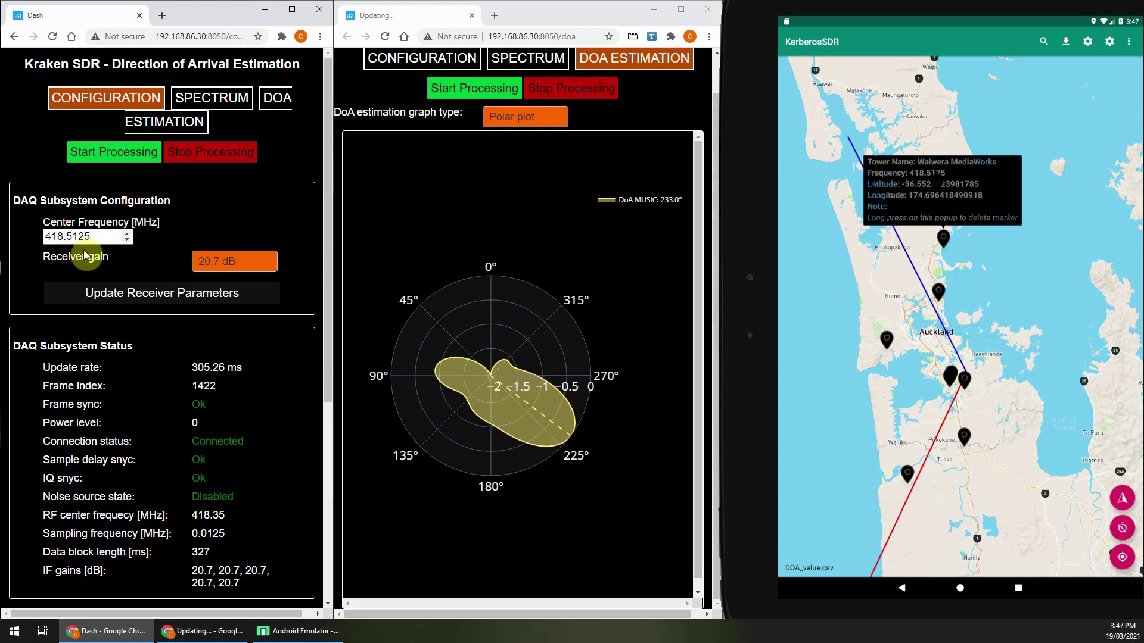
{"action": "left_click", "coordinate": [154, 292]}
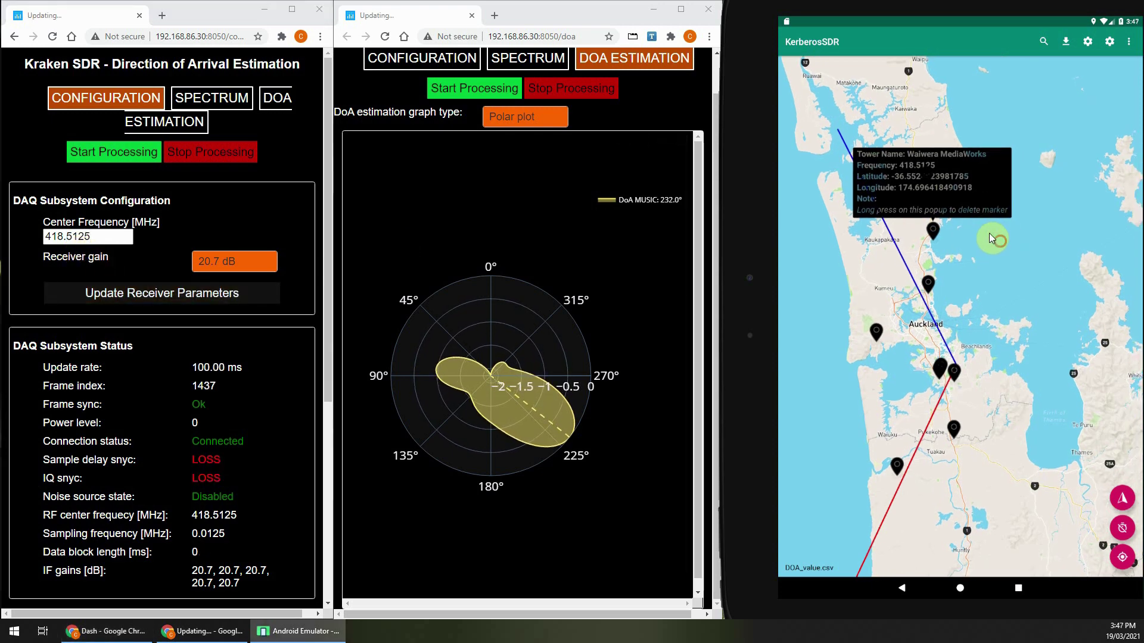